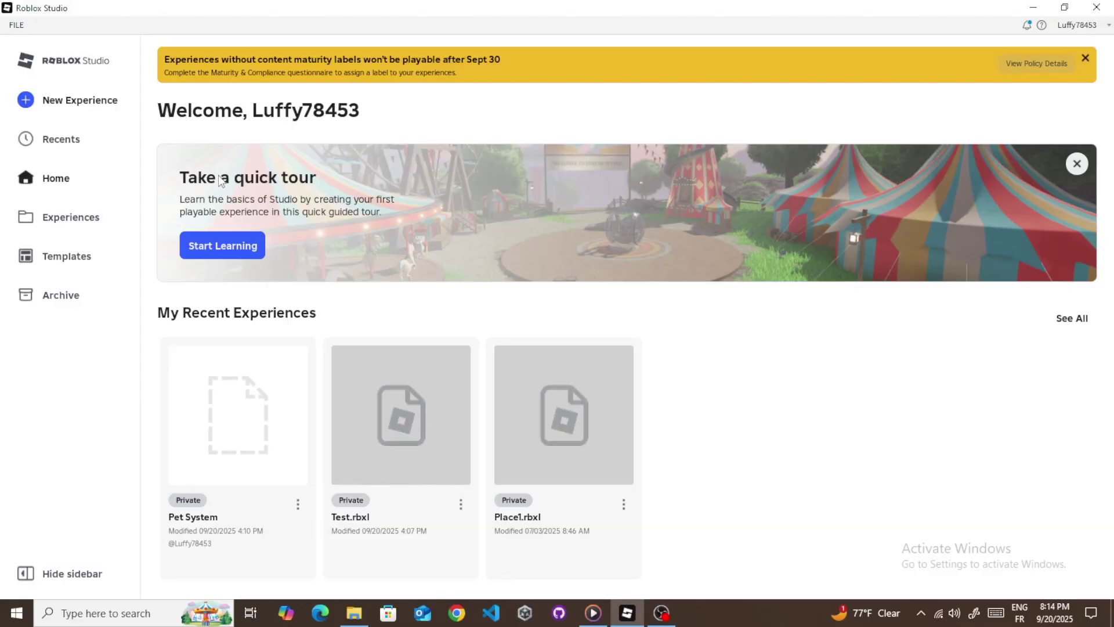
- Create a new blank Baseplate experience from the Roblox Studio start page
click(71, 102)
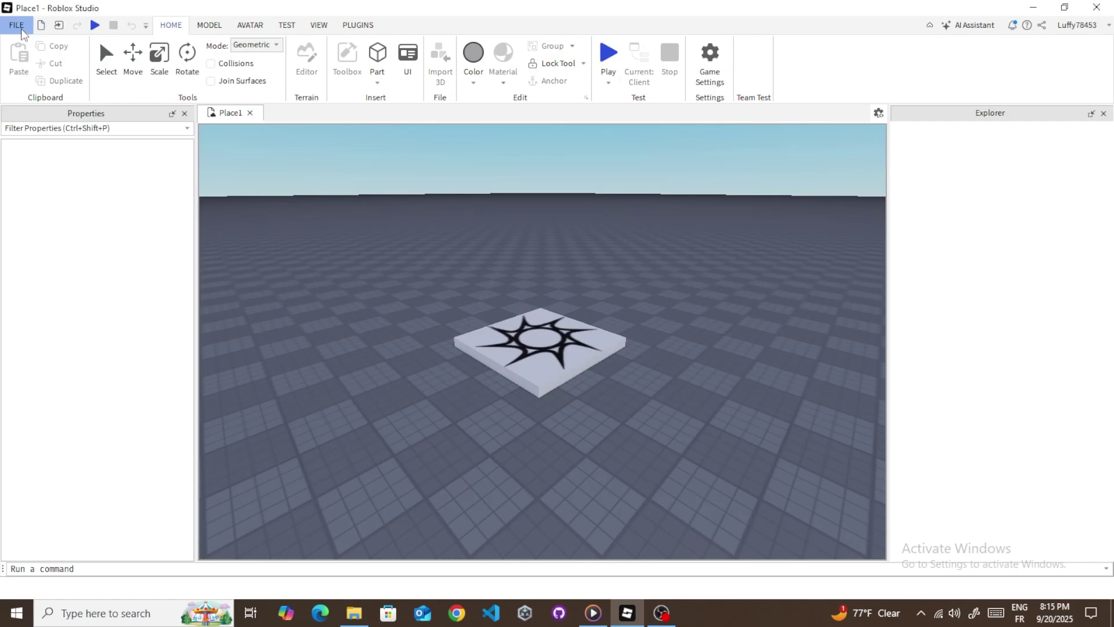
- Save the new place to Roblox under the name 'Pet system'
click(16, 25)
click(54, 148)
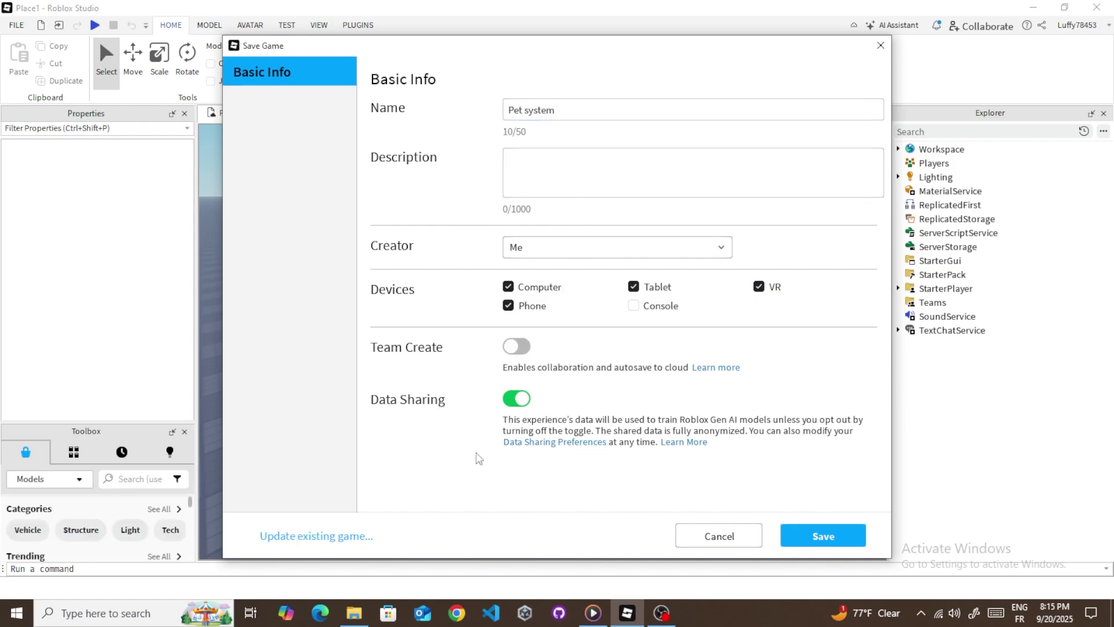
click(834, 528)
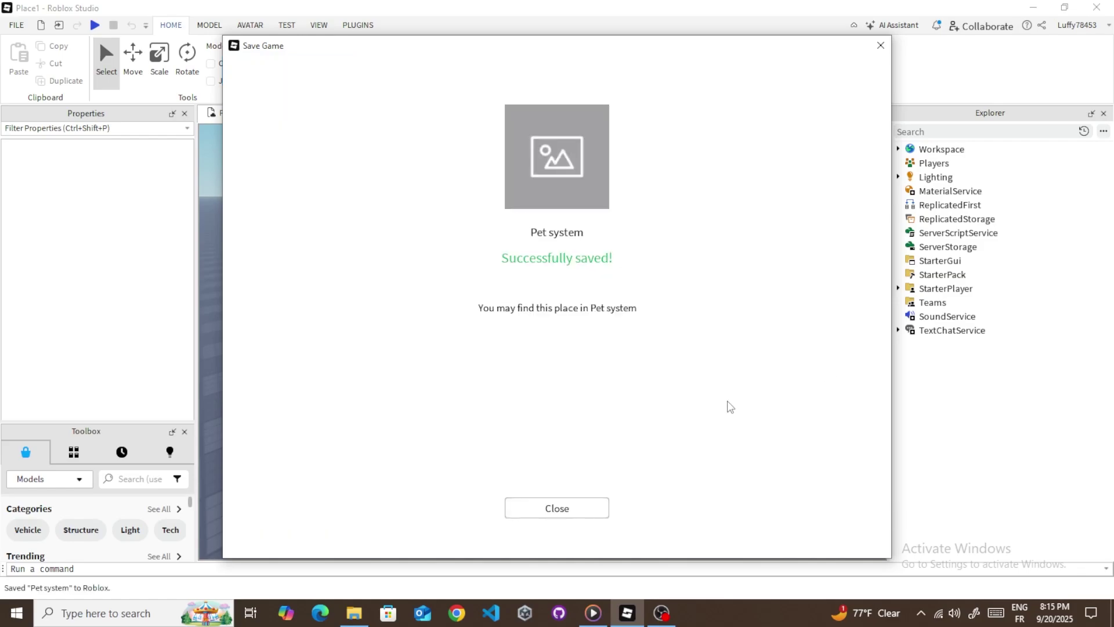
- Enable Allow HTTP Requests and Studio API Services access in Game Settings Security, and save
click(574, 509)
click(17, 25)
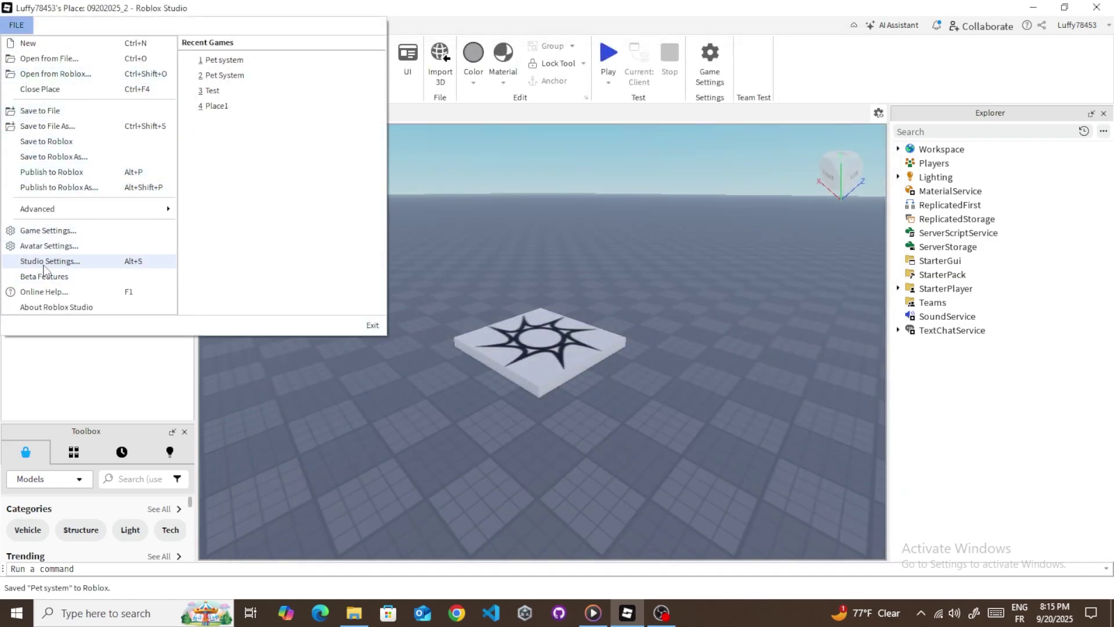
click(46, 230)
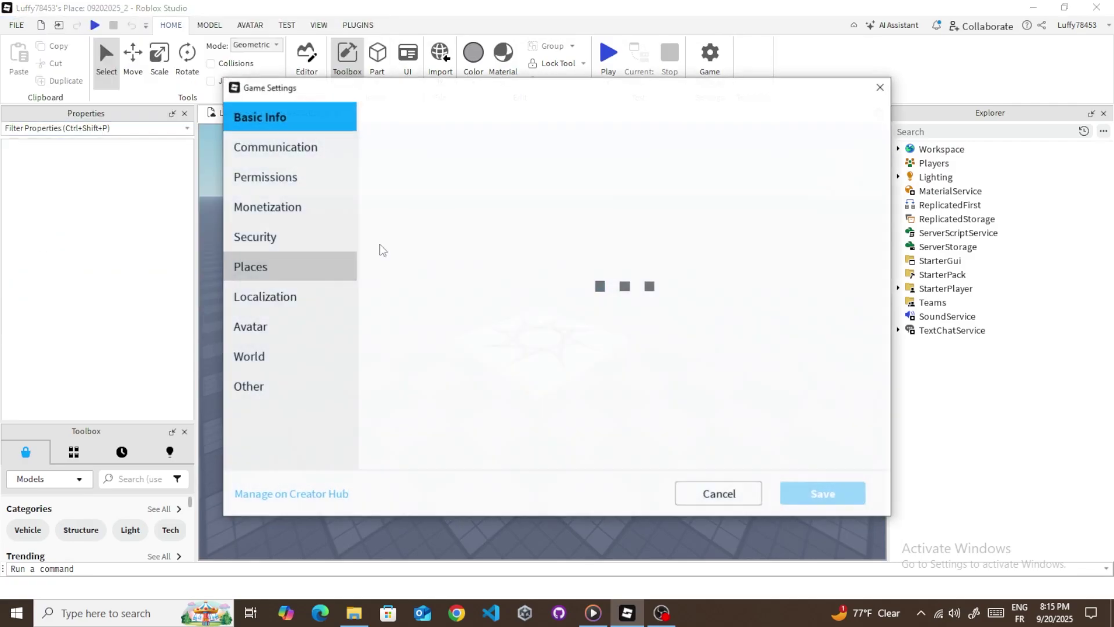
click(255, 238)
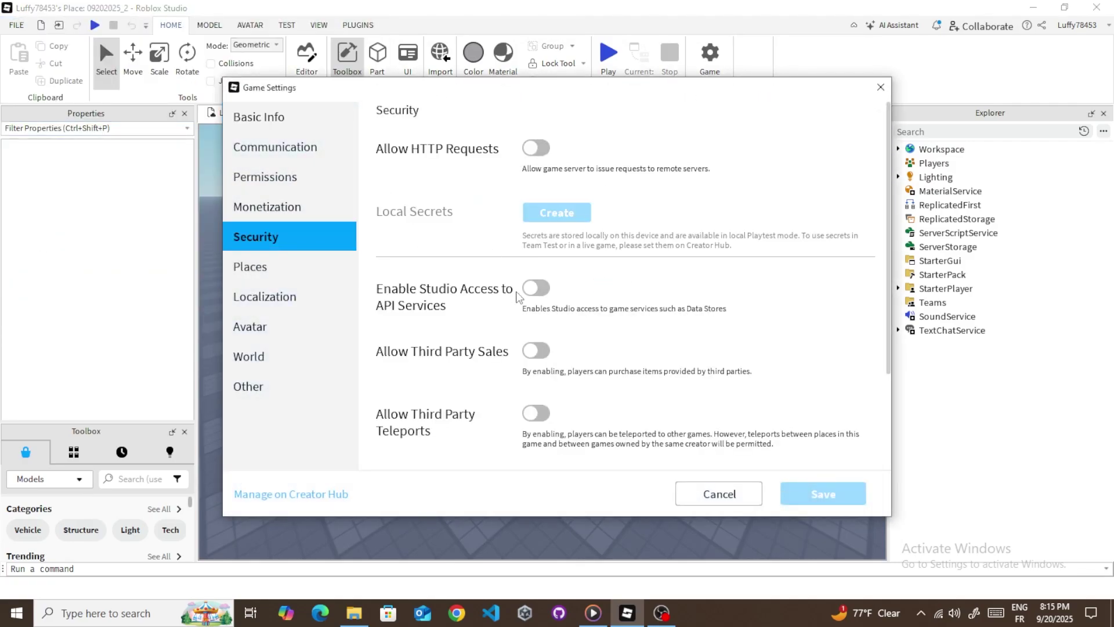
click(536, 149)
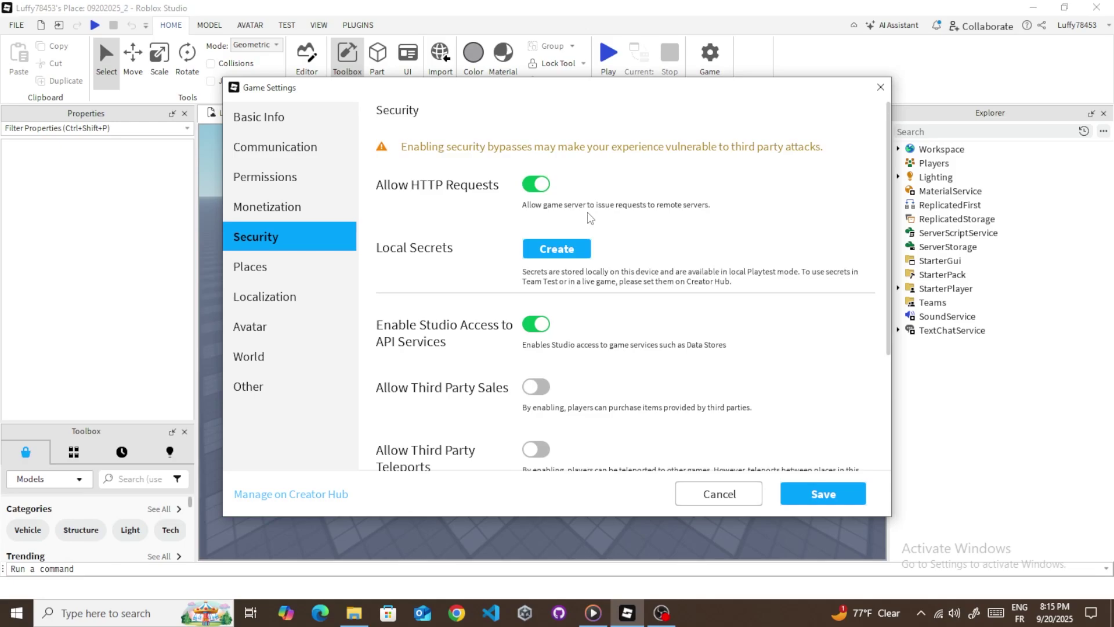
click(821, 495)
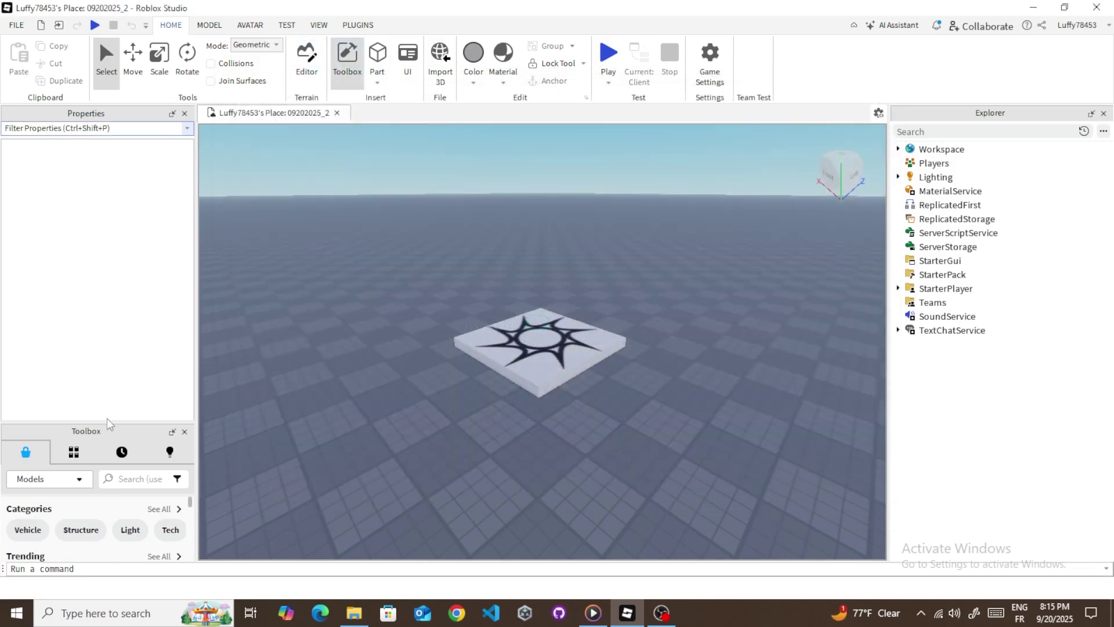
- Search the Toolbox for 'pet', insert Pet System Kit, and expand it in Explorer
drag(109, 425, 109, 248)
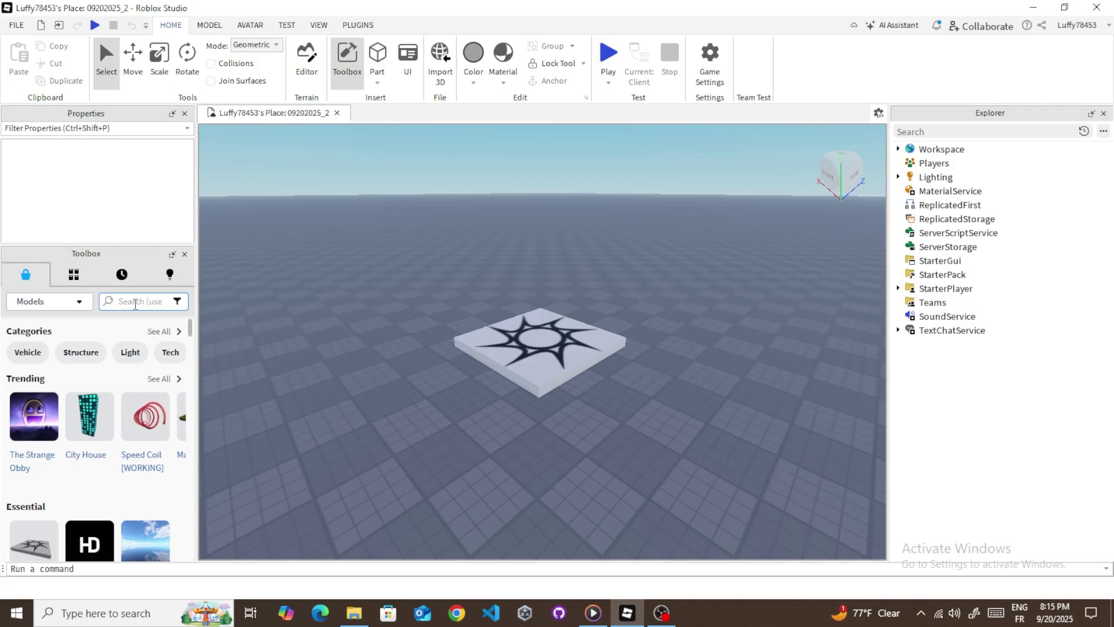
click(134, 302)
text(pe)
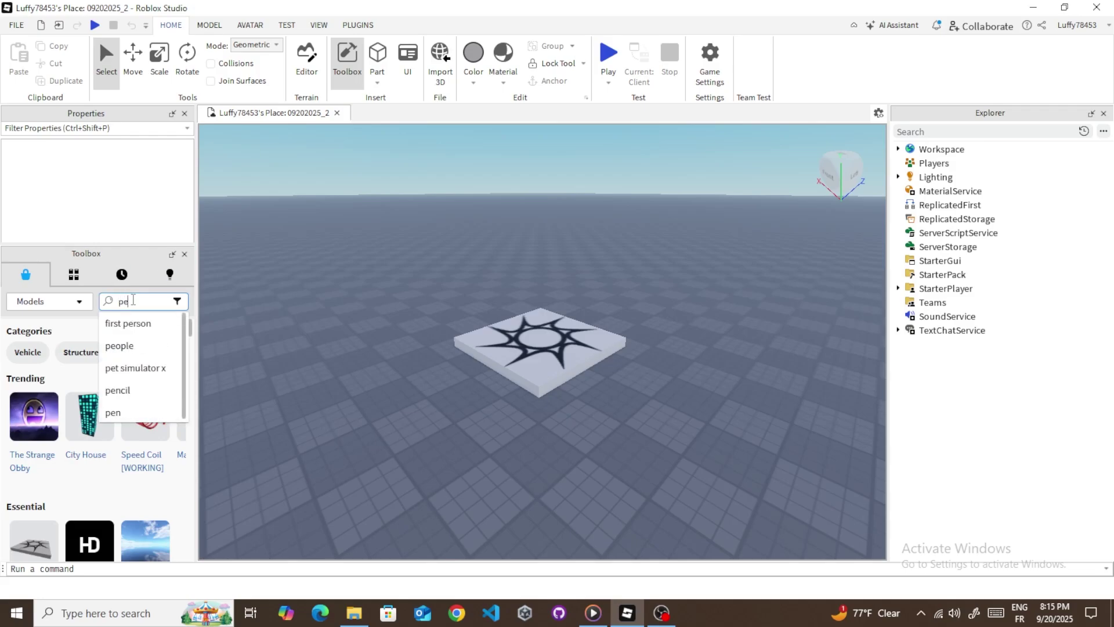
text(t)
key(Return)
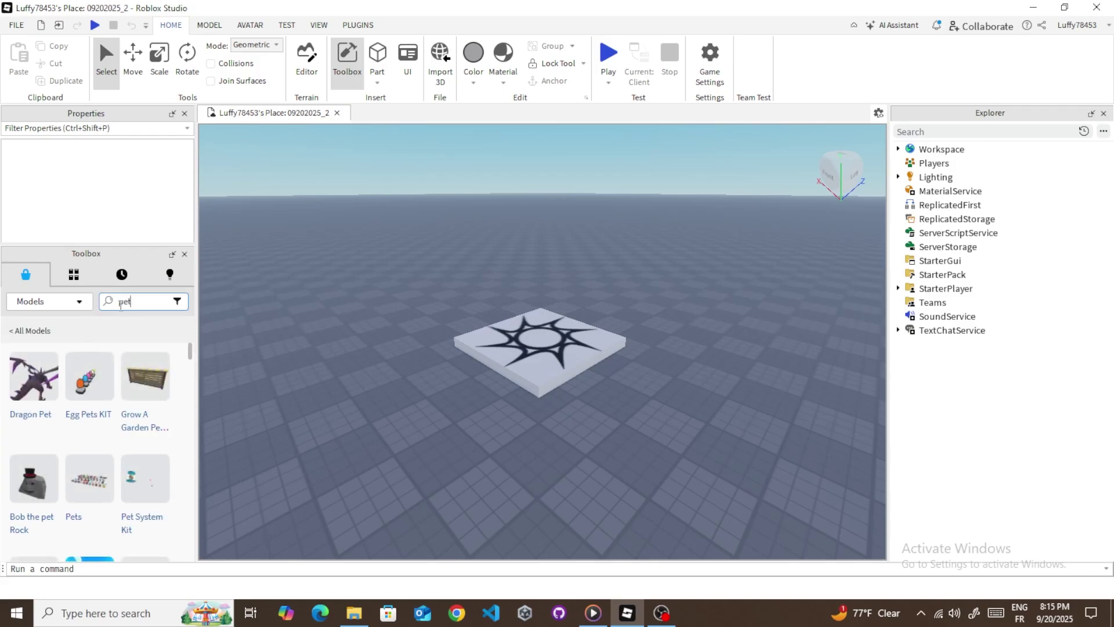
mouse_move(145, 480)
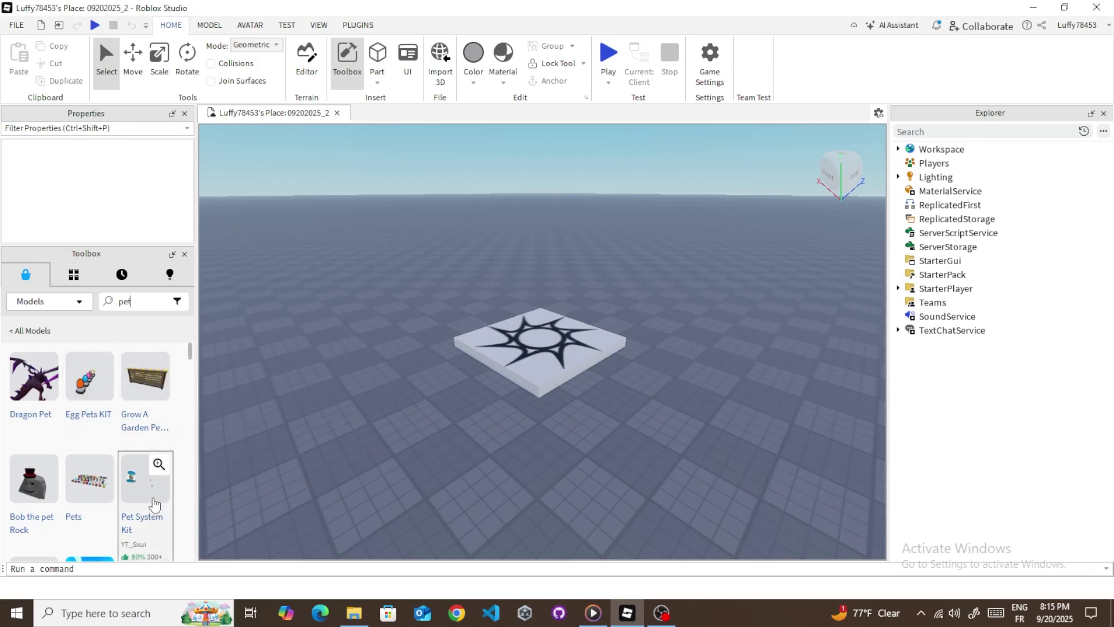
drag(269, 433, 540, 296)
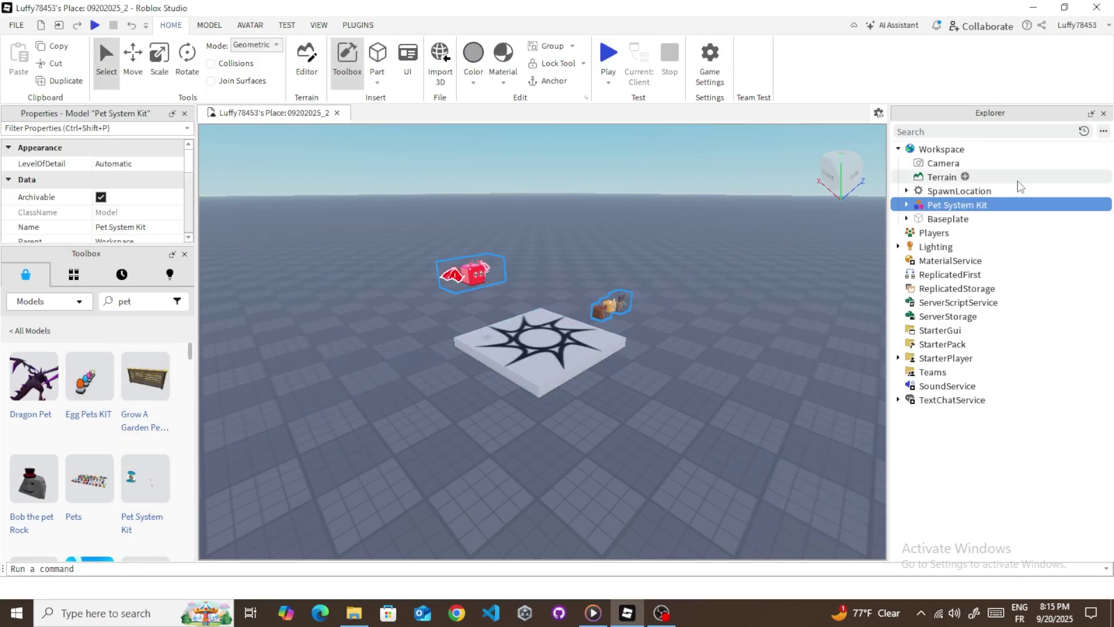
scroll(651, 295, down, 3)
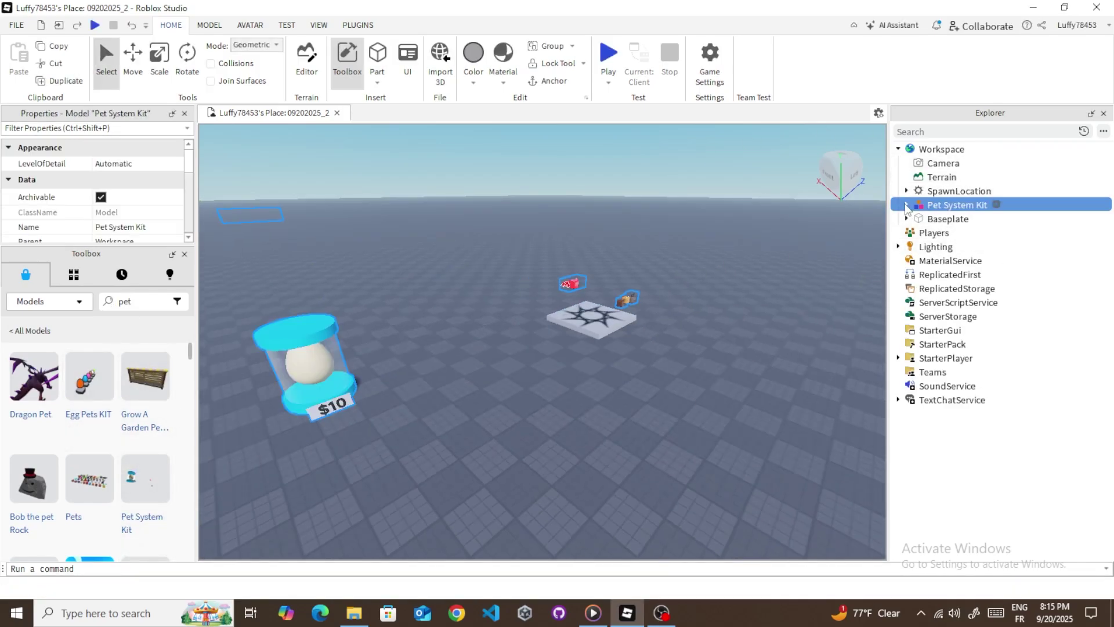
click(908, 205)
click(997, 232)
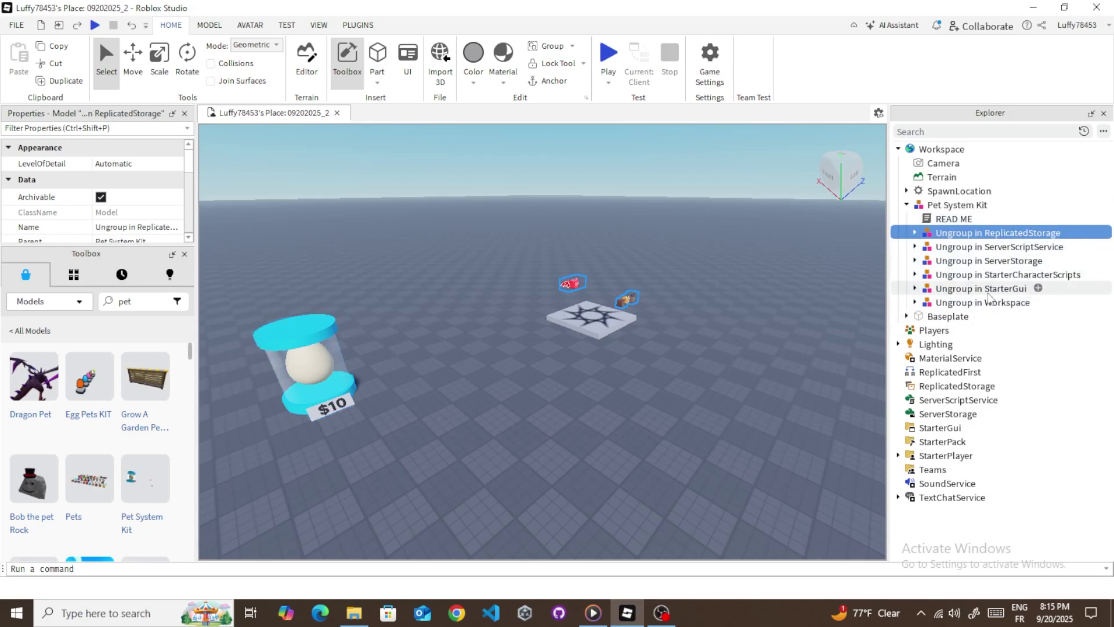
- Move the kit's StarterGui, ReplicatedStorage and ServerScriptService models into those services and ungroup each
mouse_move(981, 288)
mouse_down()
mouse_move(899, 397)
mouse_move(940, 428)
mouse_up()
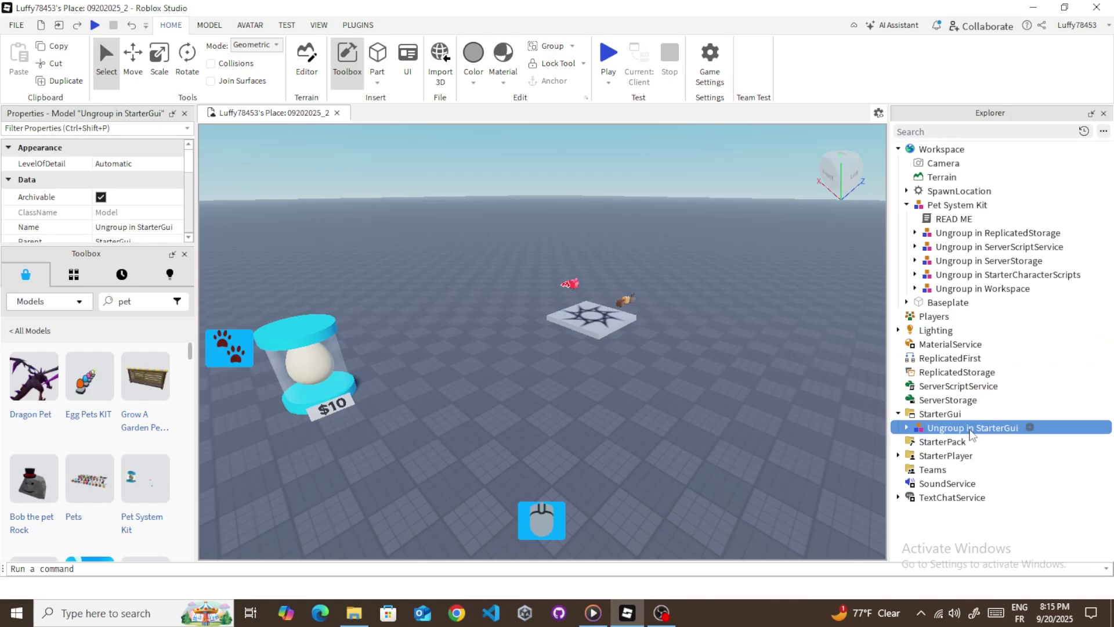
right_click(973, 427)
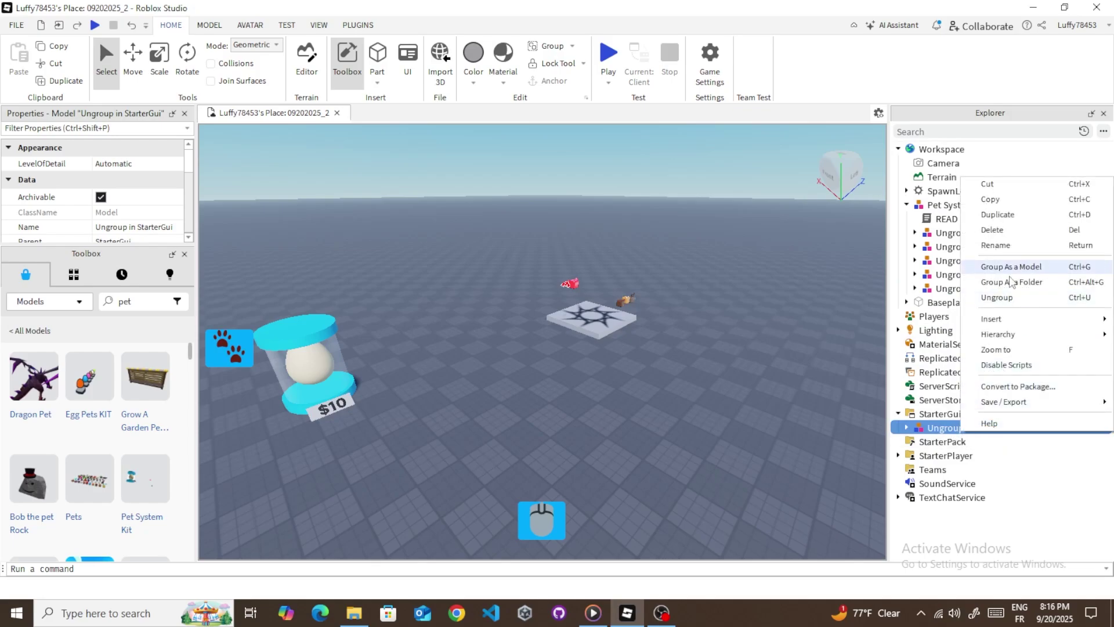
click(1001, 300)
mouse_move(998, 232)
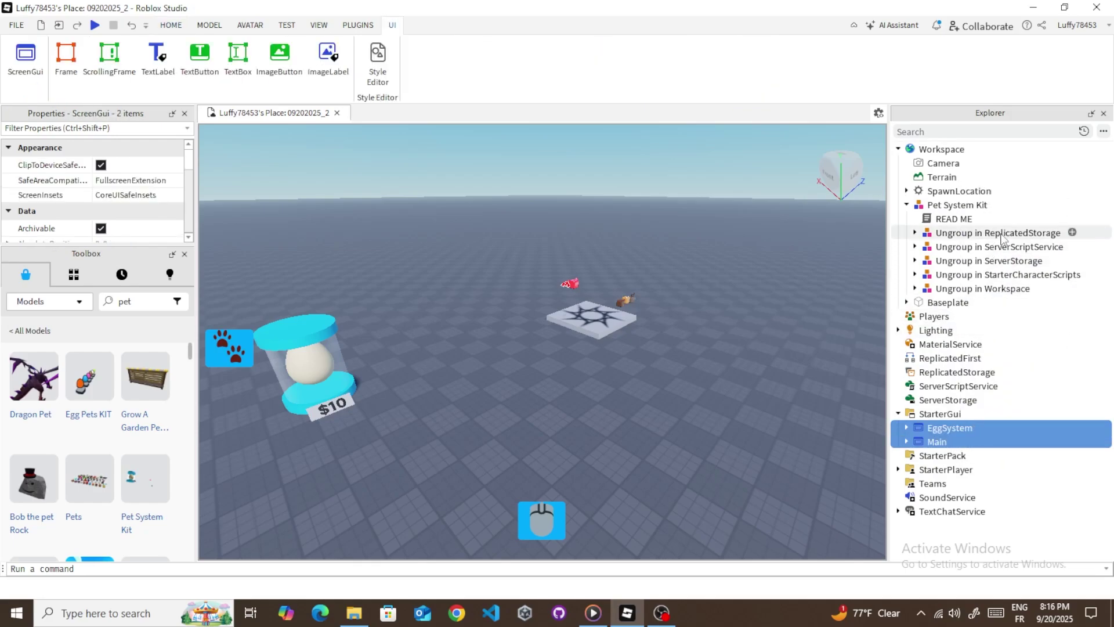
drag(998, 233, 956, 372)
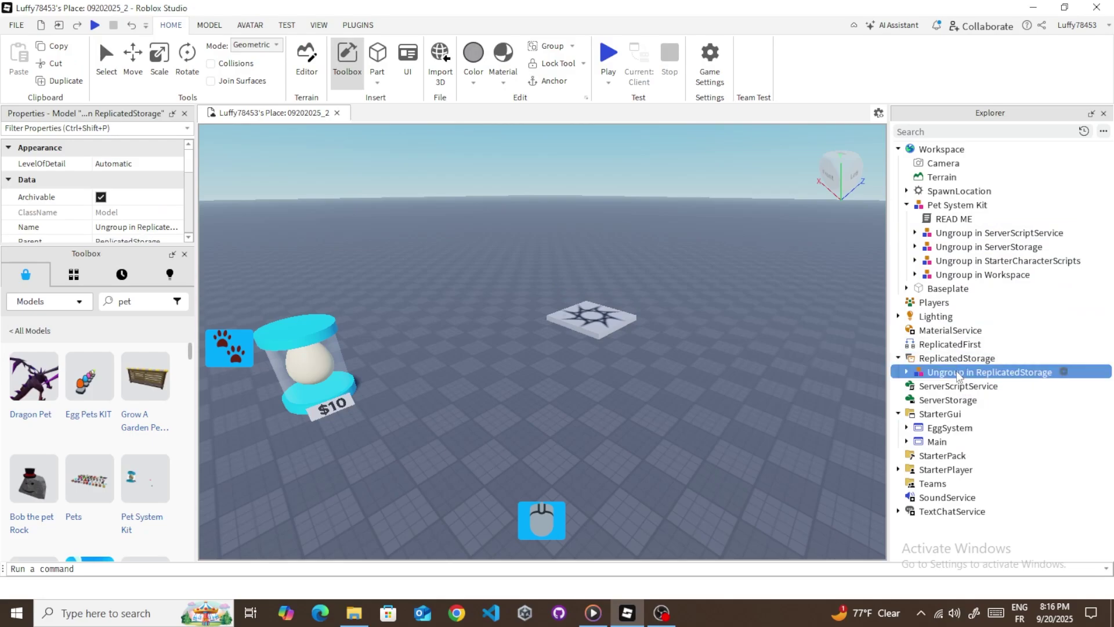
right_click(959, 373)
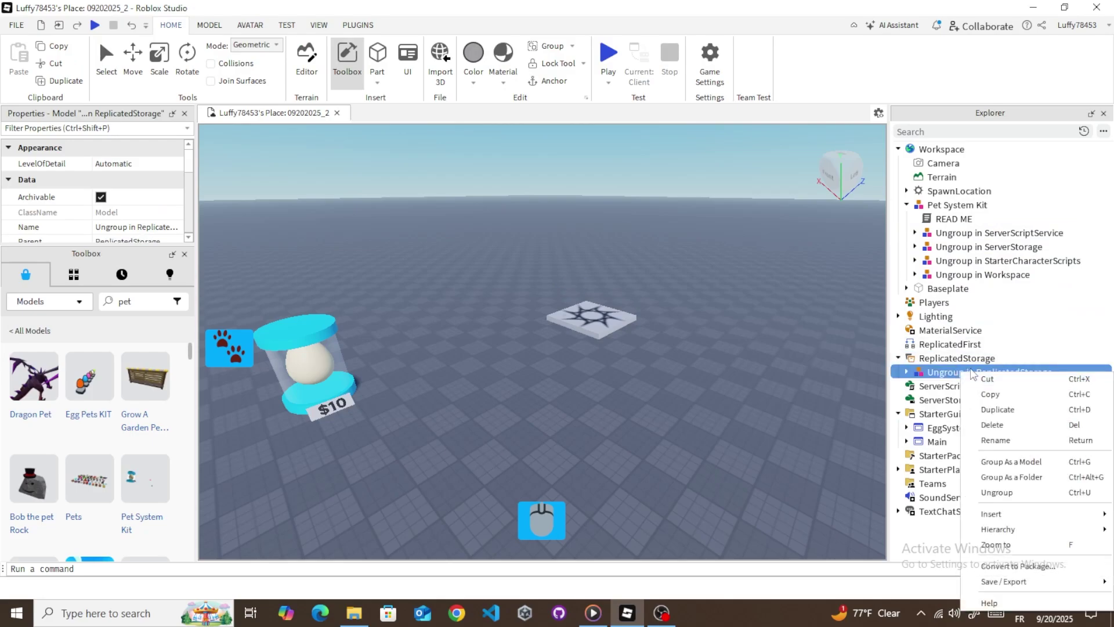
click(1020, 496)
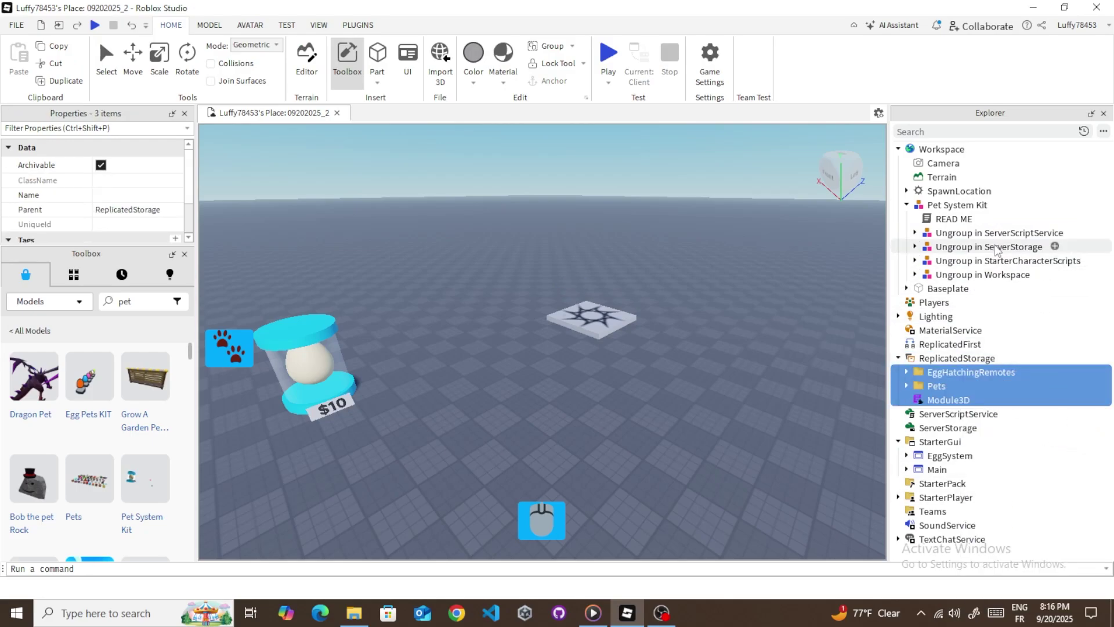
mouse_move(999, 234)
mouse_down()
mouse_move(977, 252)
mouse_move(958, 422)
mouse_move(949, 416)
mouse_up()
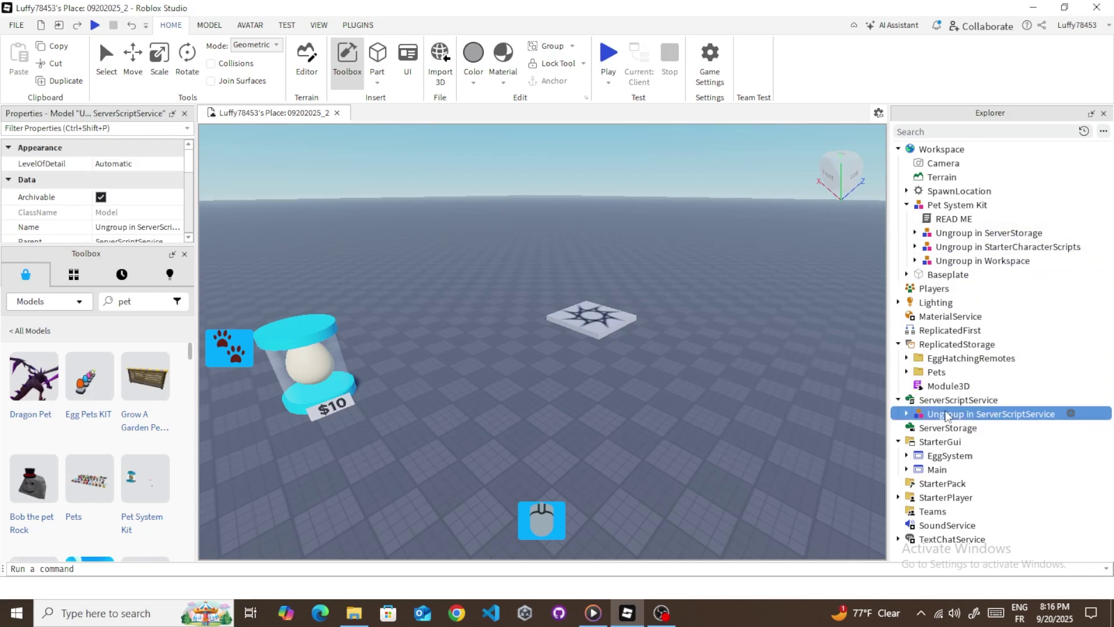
right_click(984, 414)
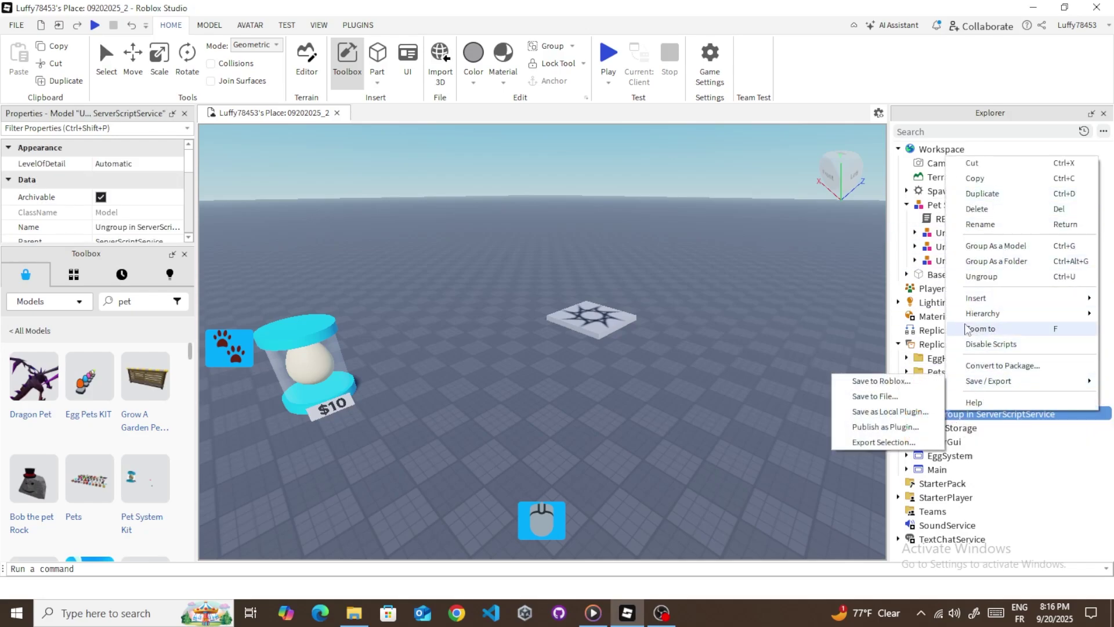
click(984, 276)
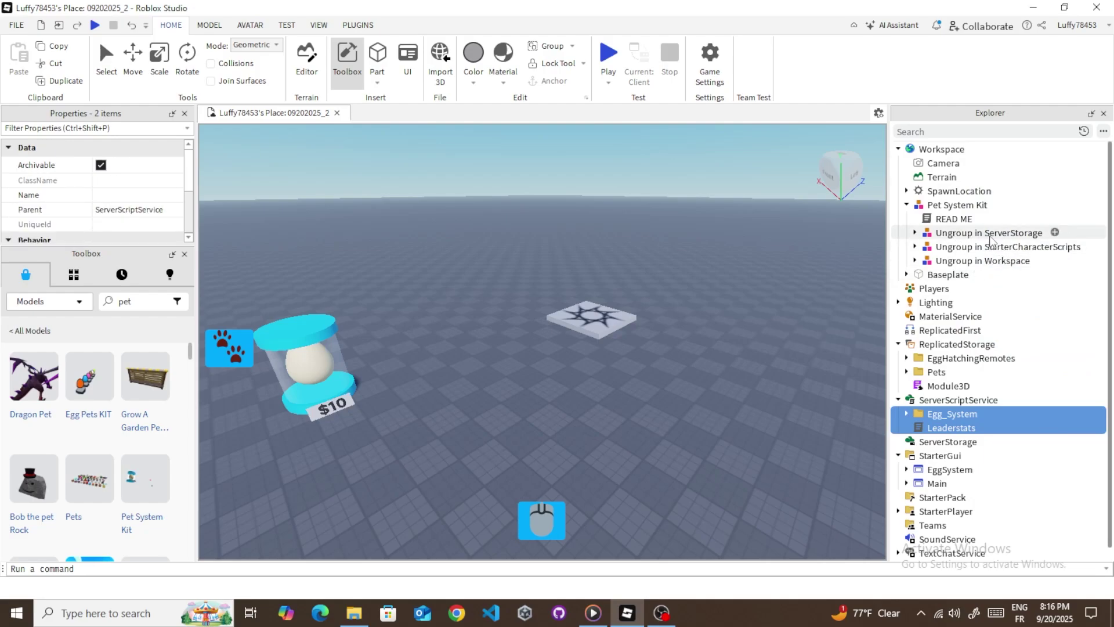
- Ungroup the kit's Workspace model, then move the ServerStorage model into ServerStorage and ungroup it
click(981, 260)
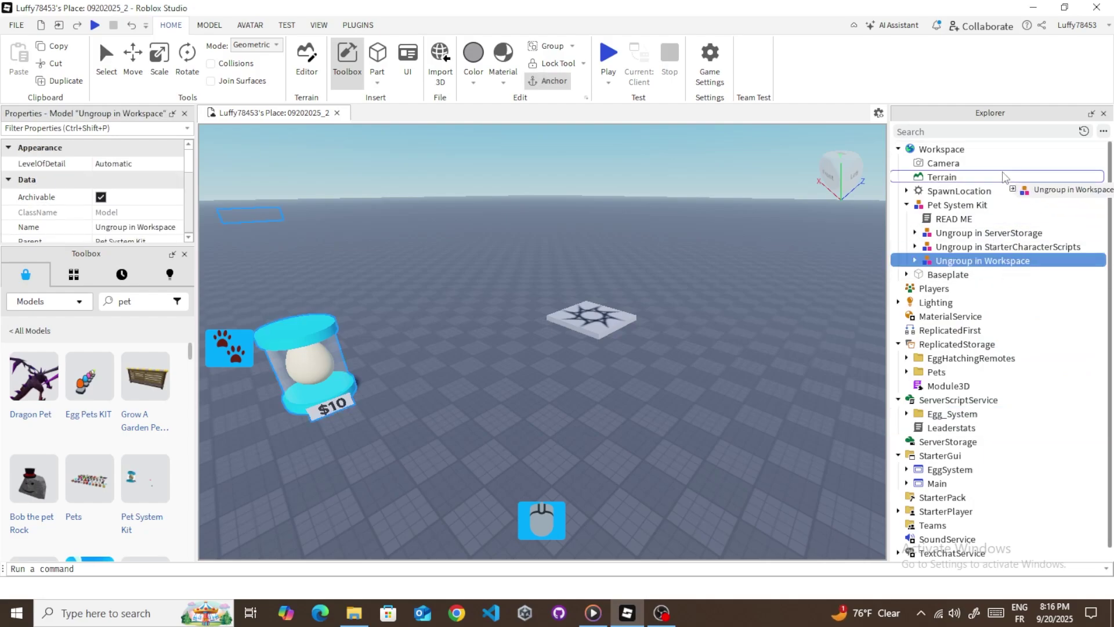
right_click(949, 262)
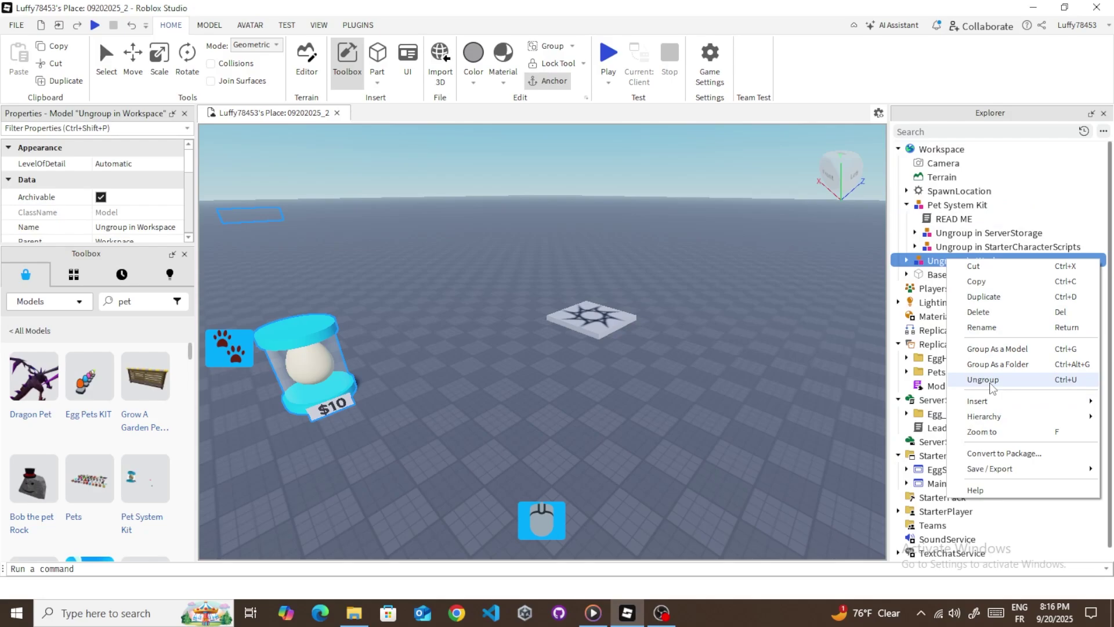
click(984, 379)
scroll(1007, 288, down, 1)
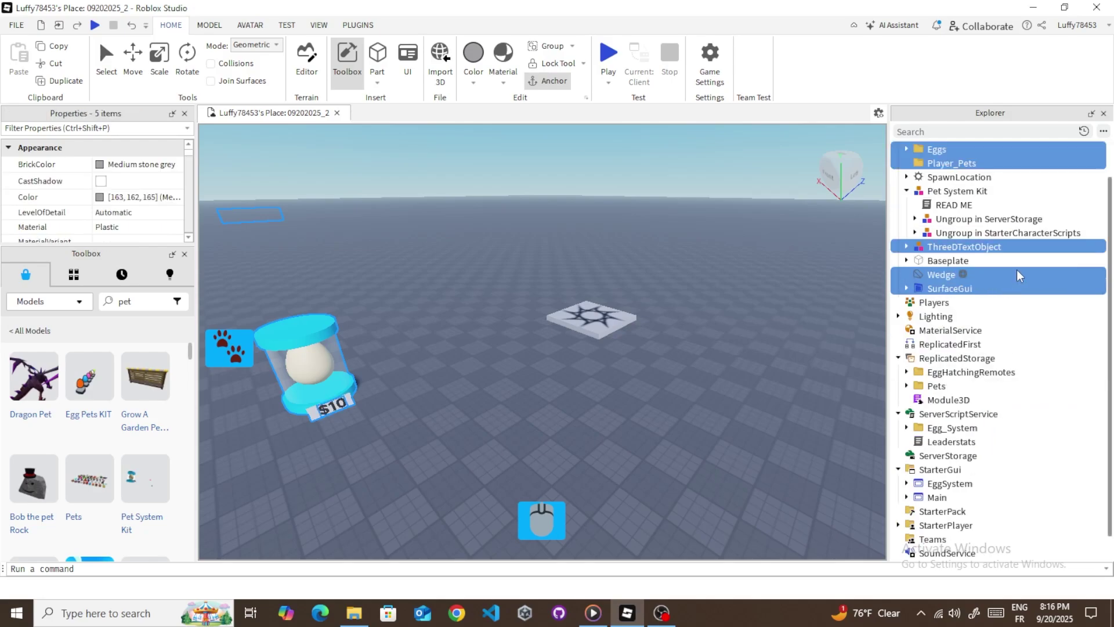
drag(995, 222, 953, 457)
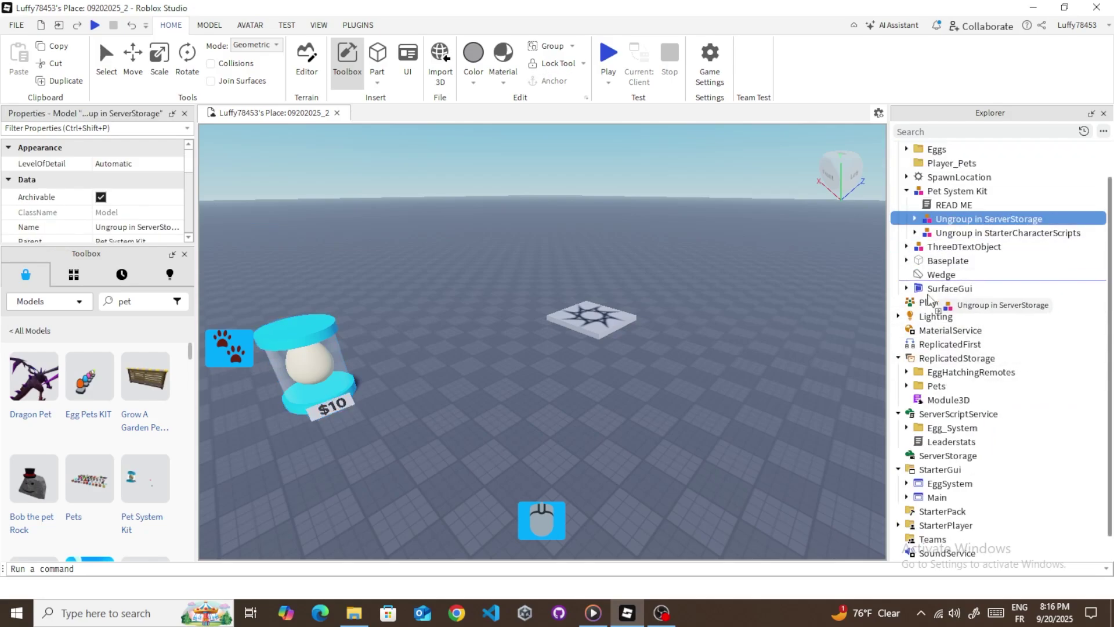
right_click(943, 457)
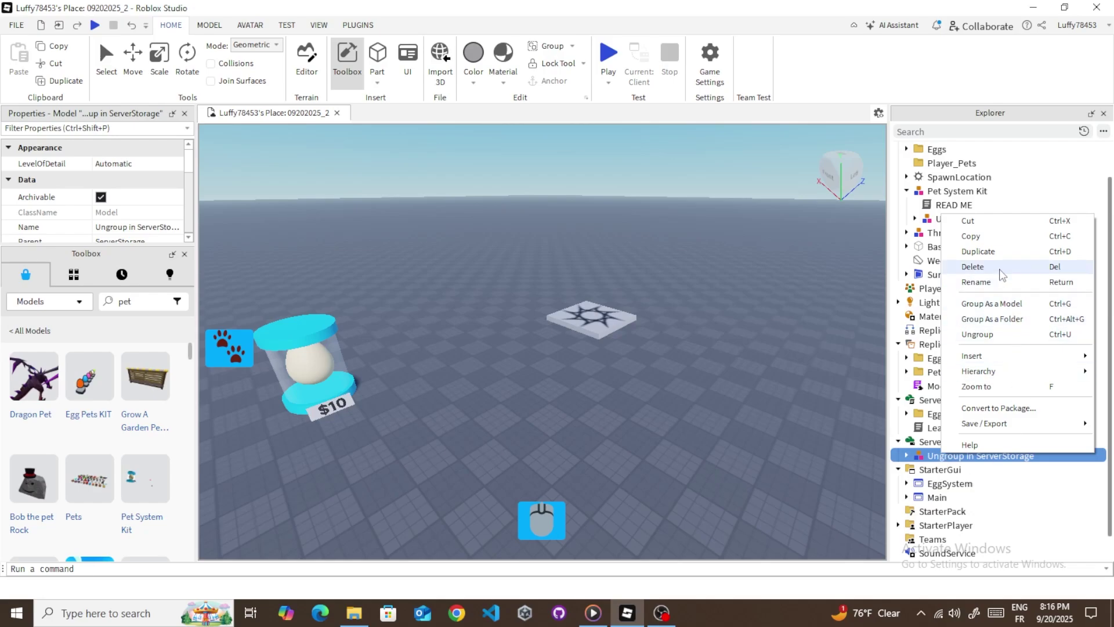
click(977, 334)
scroll(930, 472, down, 1)
scroll(929, 471, up, 2)
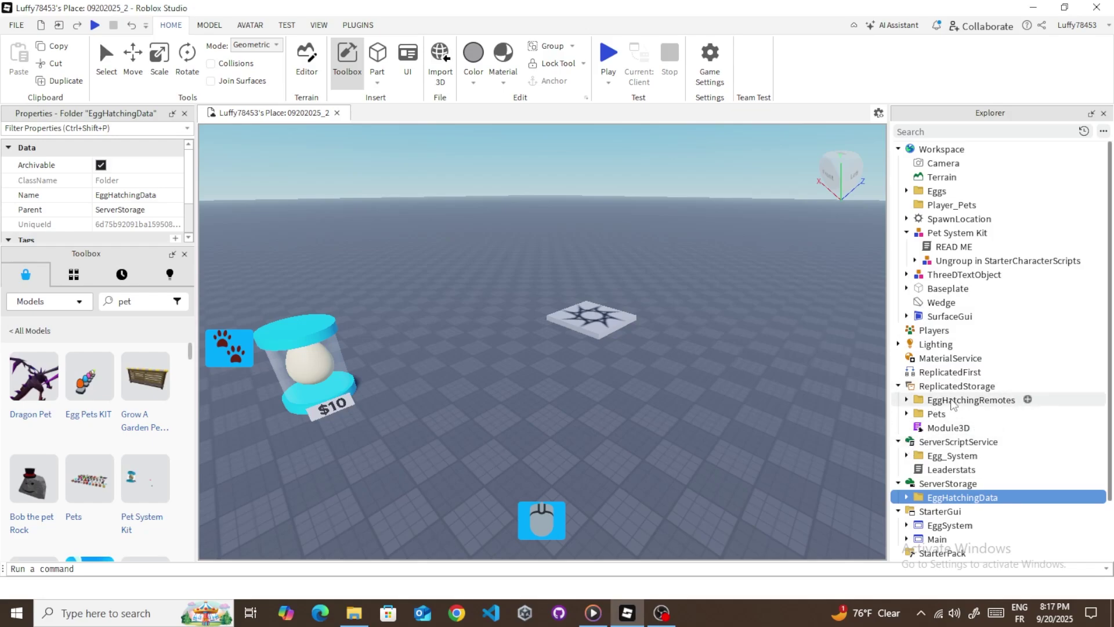
scroll(956, 408, down, 1)
- Place the remaining model under StarterCharacterScripts and ungroup it, leaving the Pet_Follower script
click(898, 525)
scroll(897, 525, down, 1)
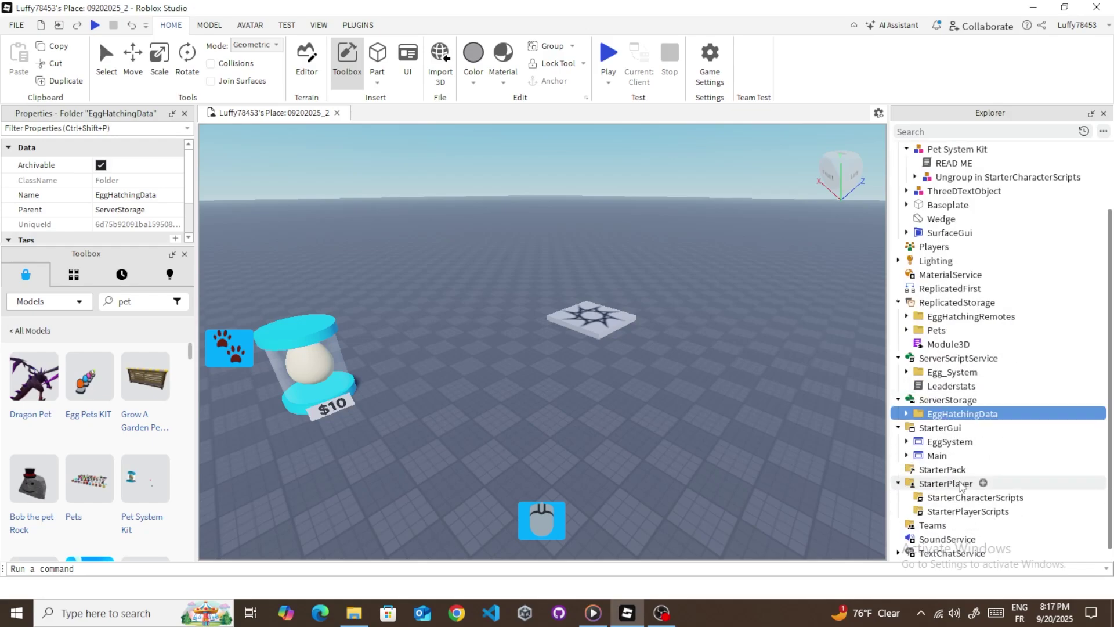
mouse_move(1001, 177)
mouse_down()
mouse_move(945, 519)
mouse_move(940, 498)
mouse_up()
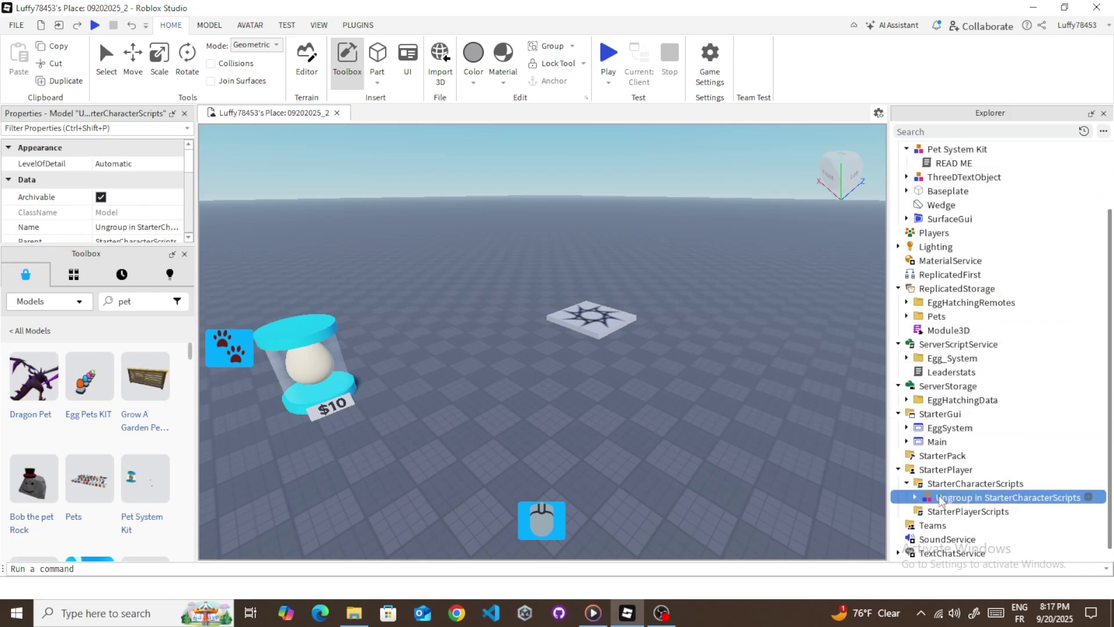
right_click(955, 504)
click(984, 352)
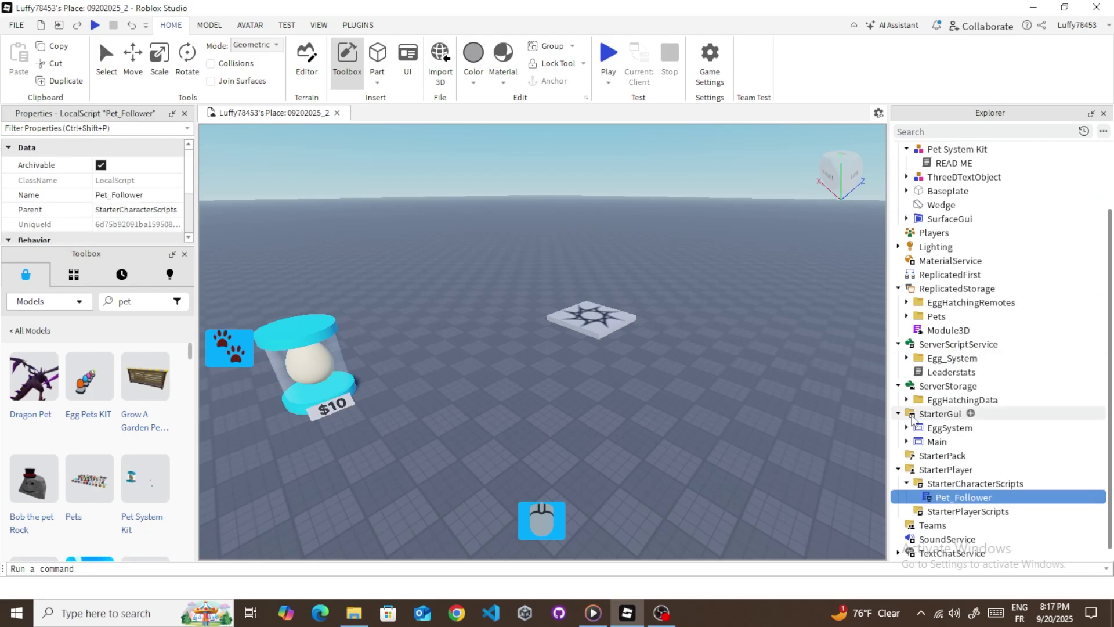
scroll(1037, 405, up, 3)
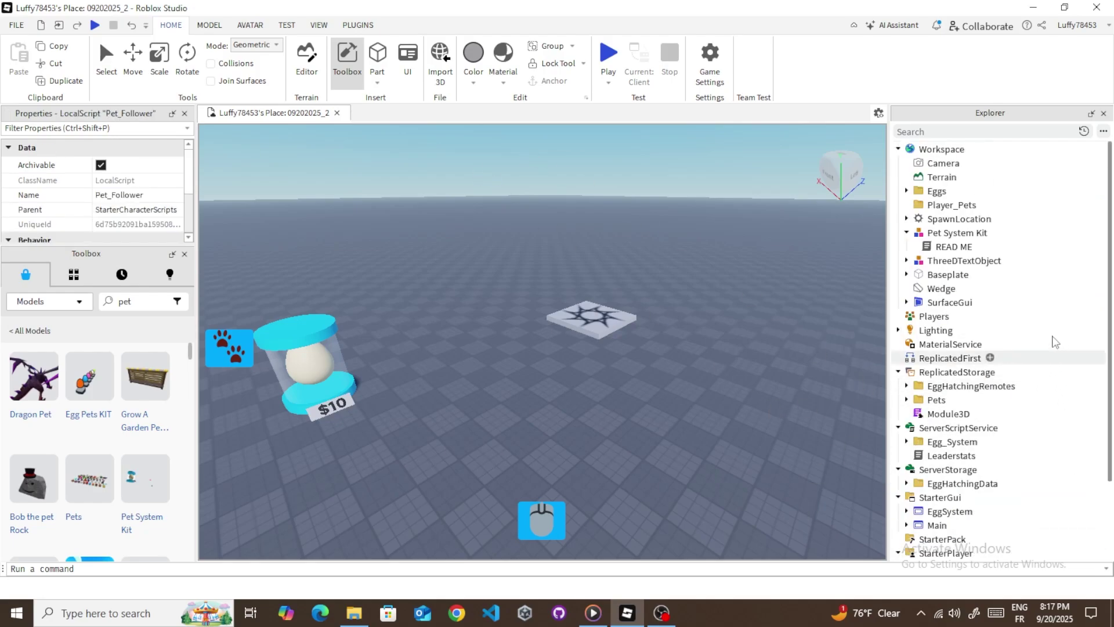
scroll(1036, 405, down, 3)
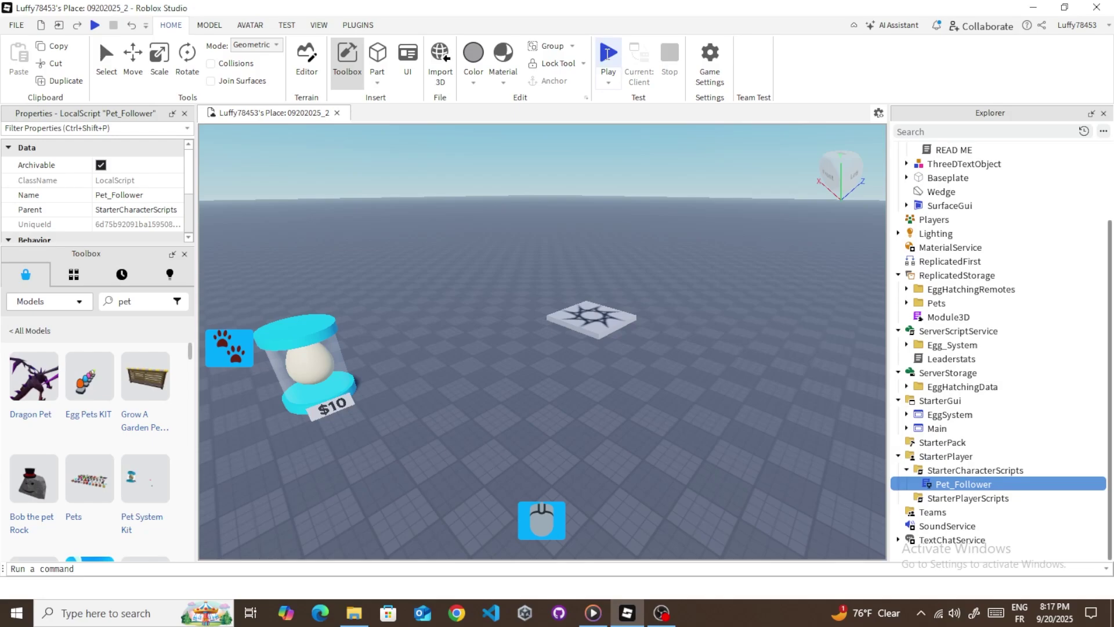
- Start a playtest, earn coins, toggle the pet inventory, and walk to the $10 egg stand
click(607, 54)
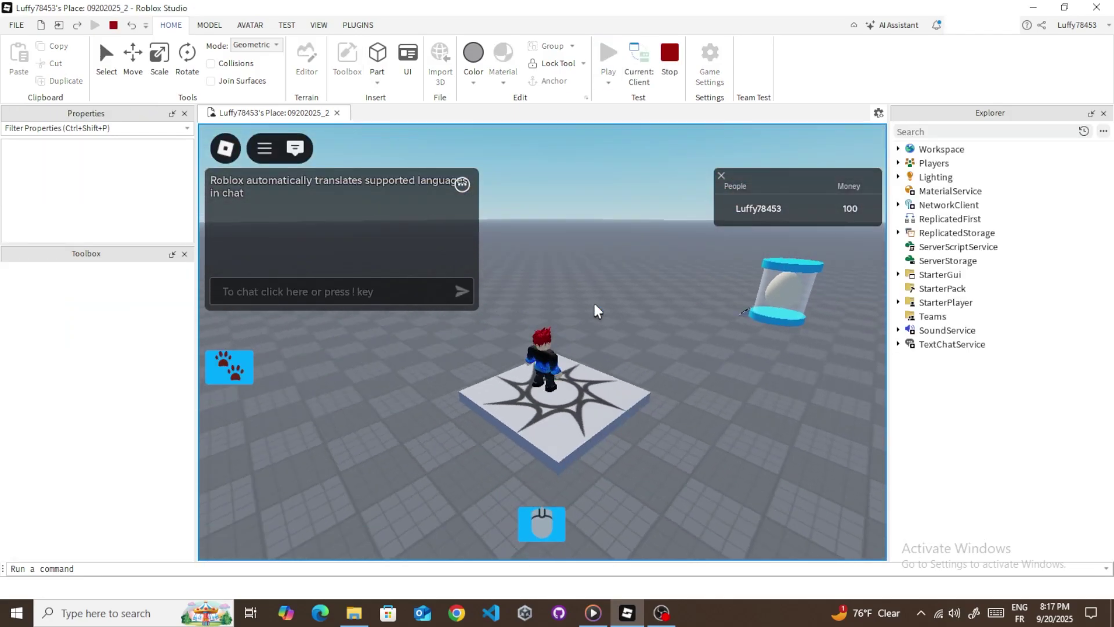
click(549, 525)
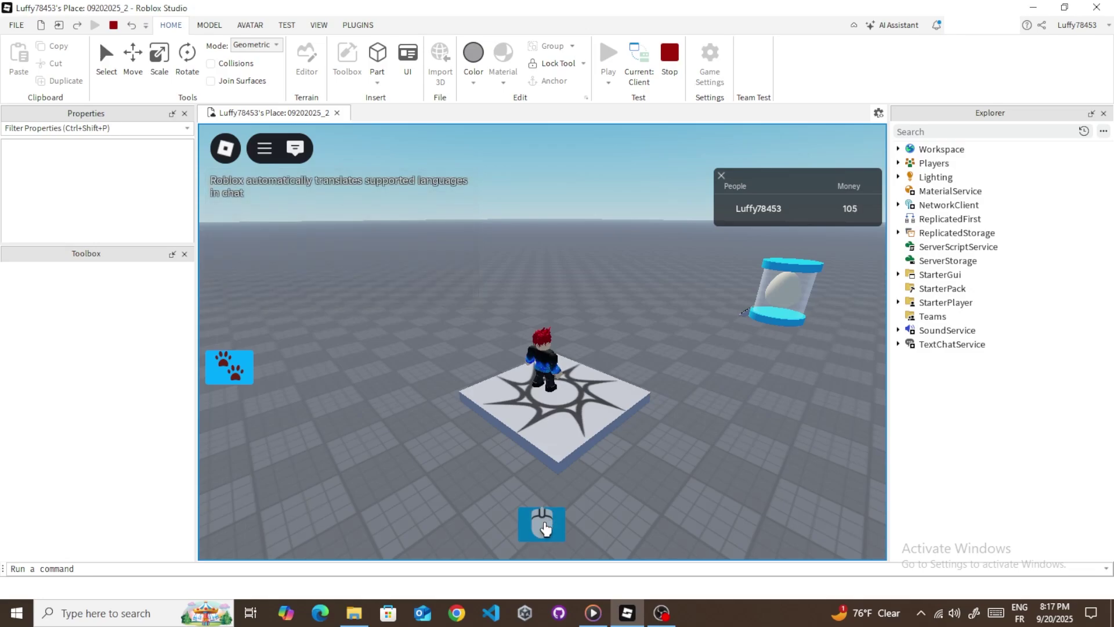
key(w)
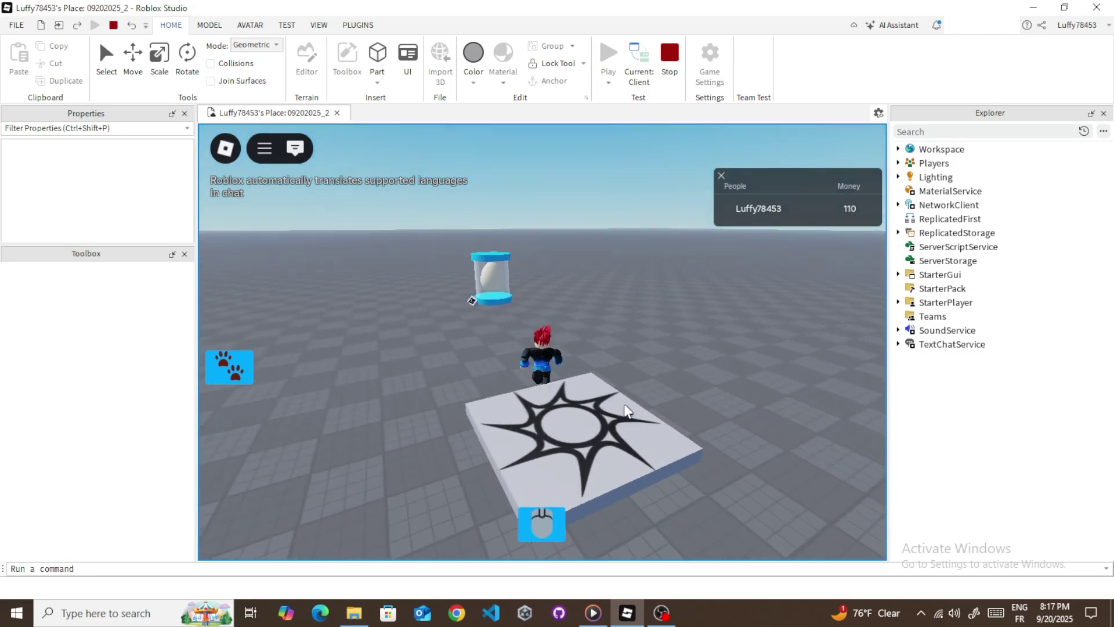
click(229, 367)
click(233, 373)
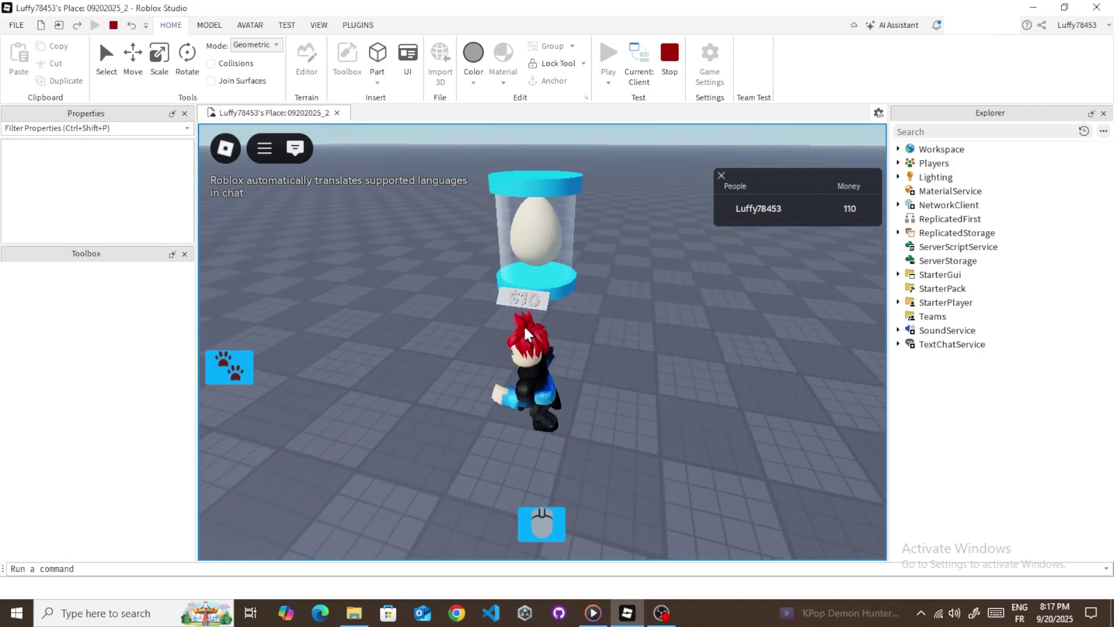
key(w)
- Hatch a Bunny from the $10 egg and equip it from the pet inventory
click(494, 323)
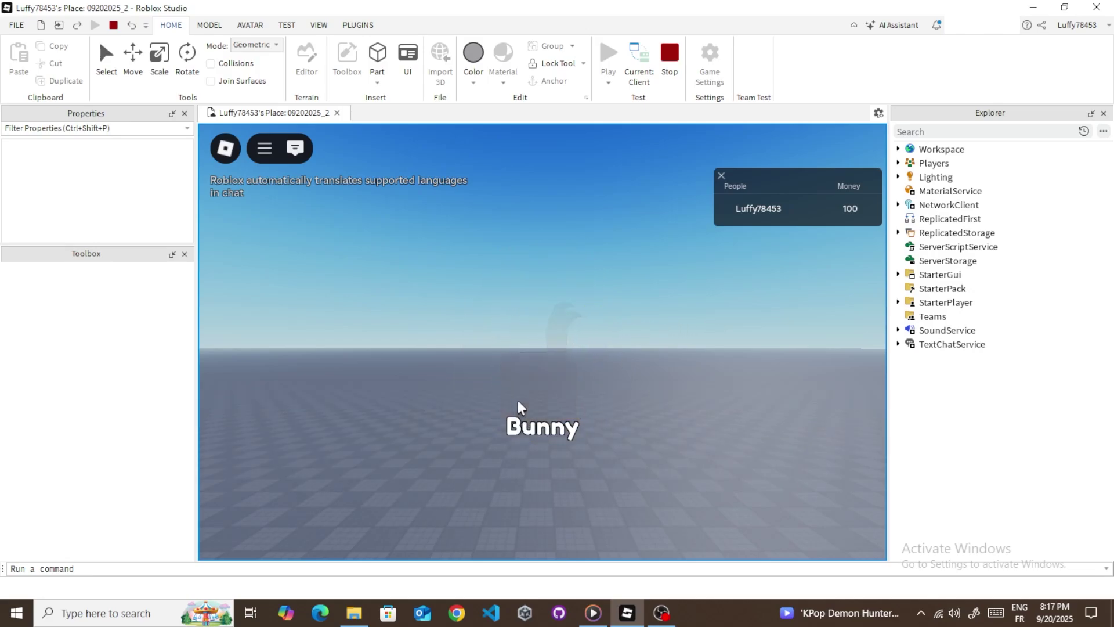
scroll(697, 352, down, 5)
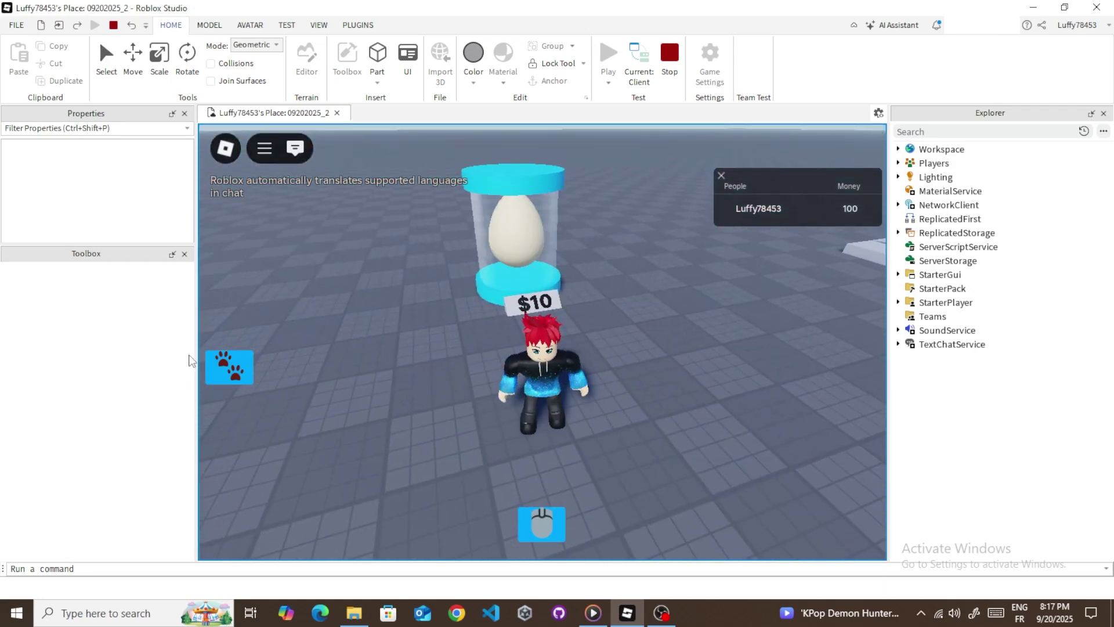
click(230, 367)
click(440, 335)
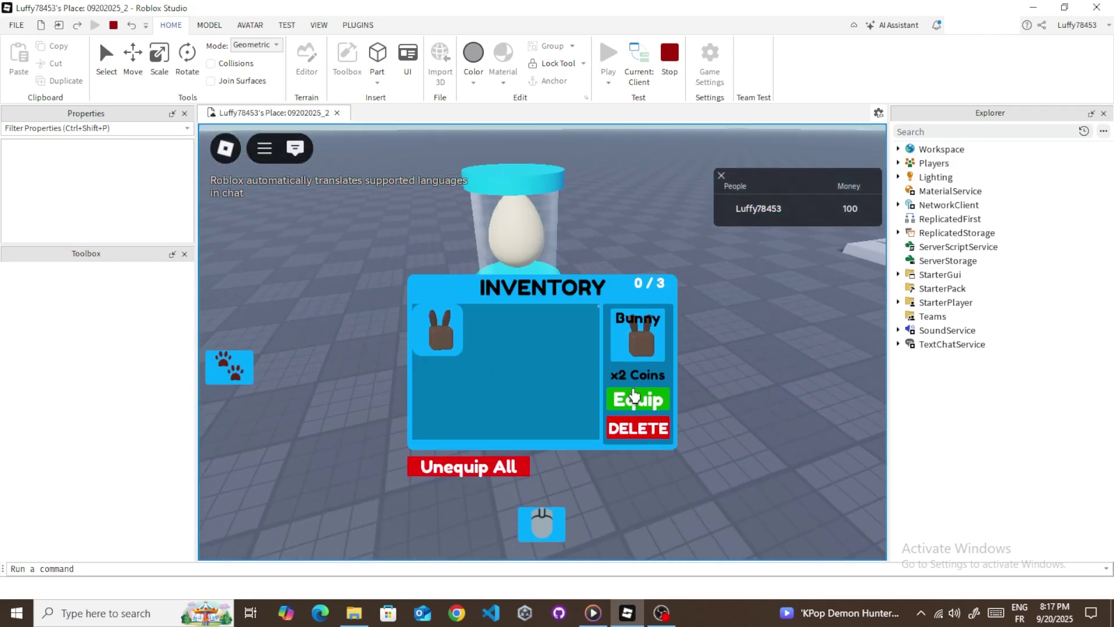
click(231, 366)
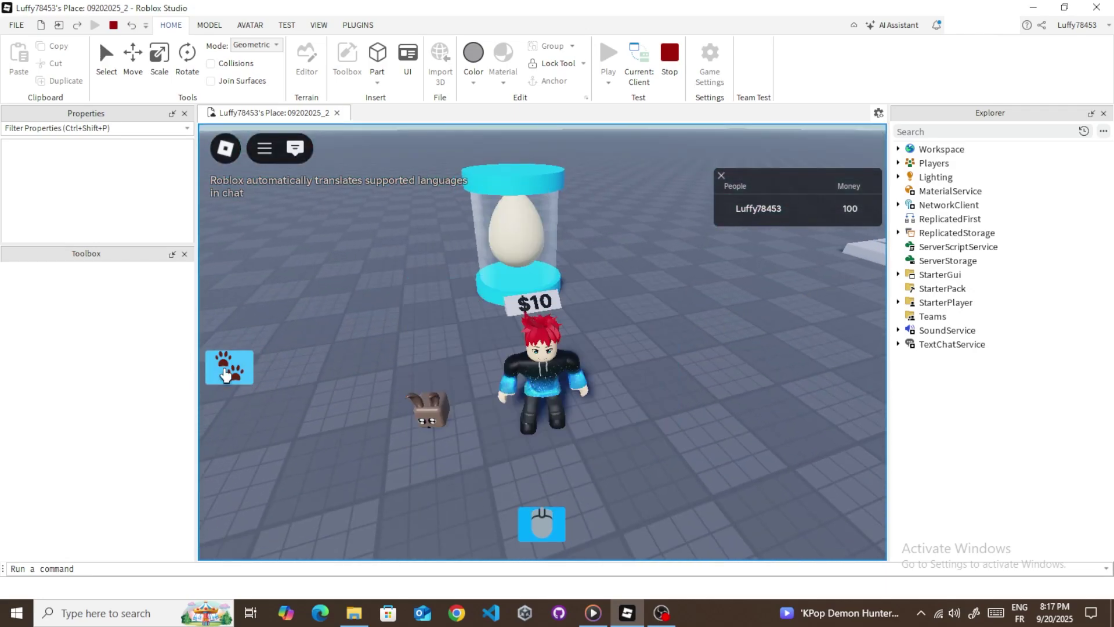
click(230, 366)
mouse_move(349, 392)
right_down()
mouse_move(507, 441)
mouse_move(516, 484)
right_up()
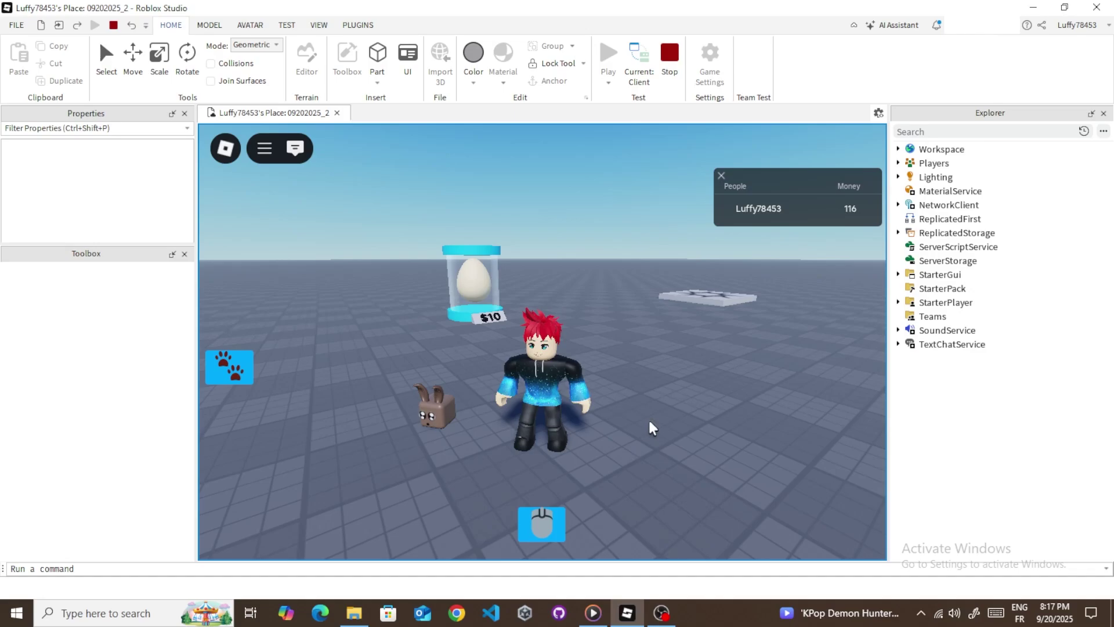
- Walk to the egg machine and hatch two more eggs
key(w)
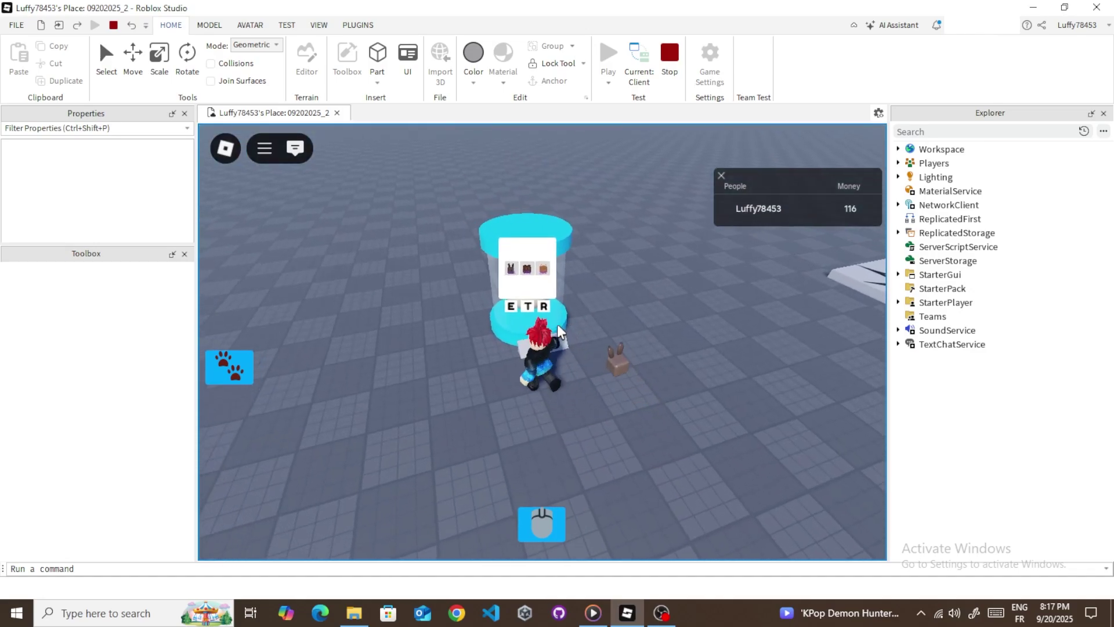
key(e)
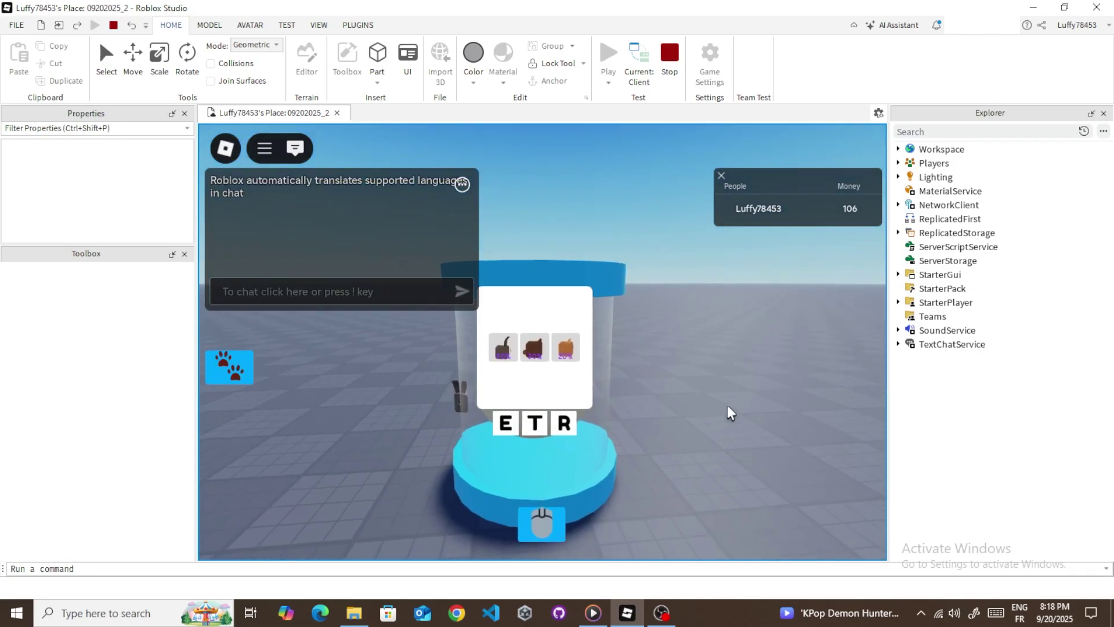
key(e)
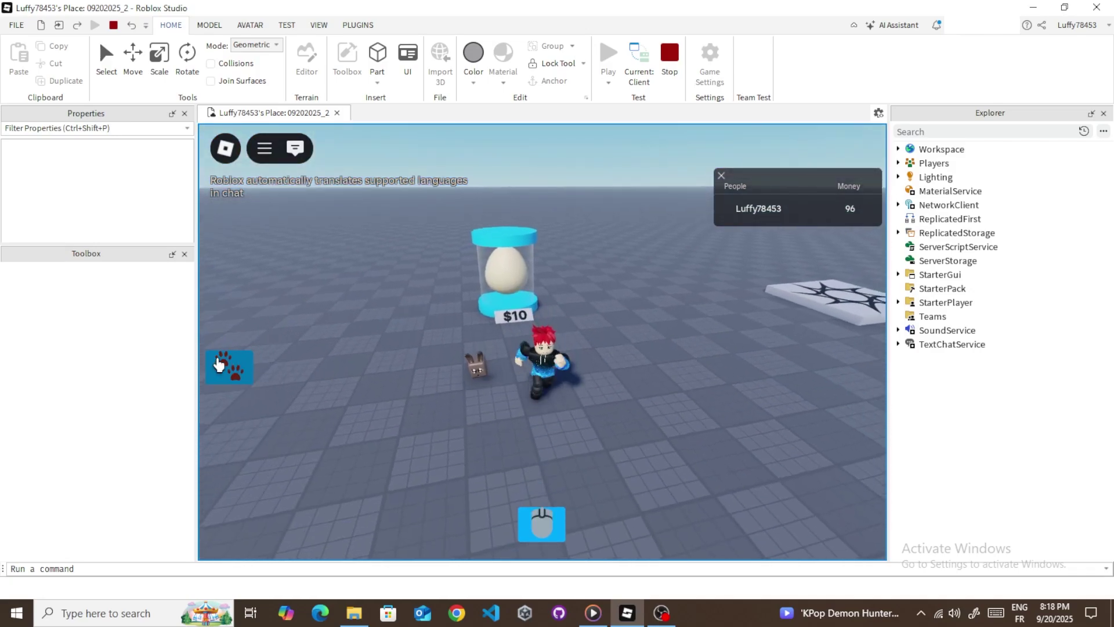
- Equip the Bear and Fox from the pet inventory and view all three following pets
click(222, 365)
click(491, 332)
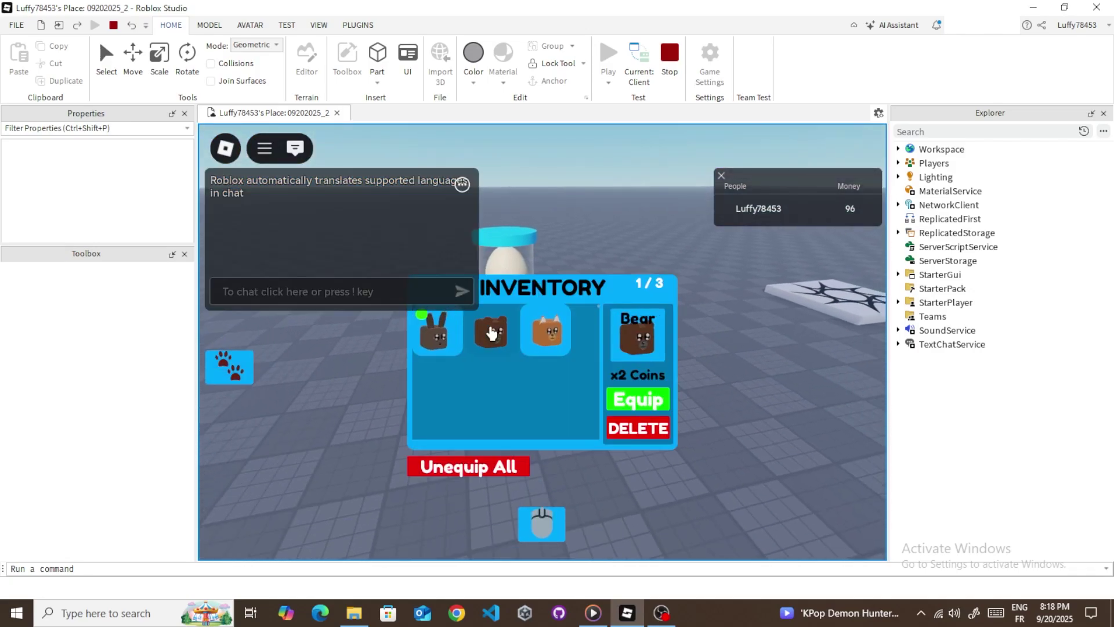
click(548, 333)
click(249, 371)
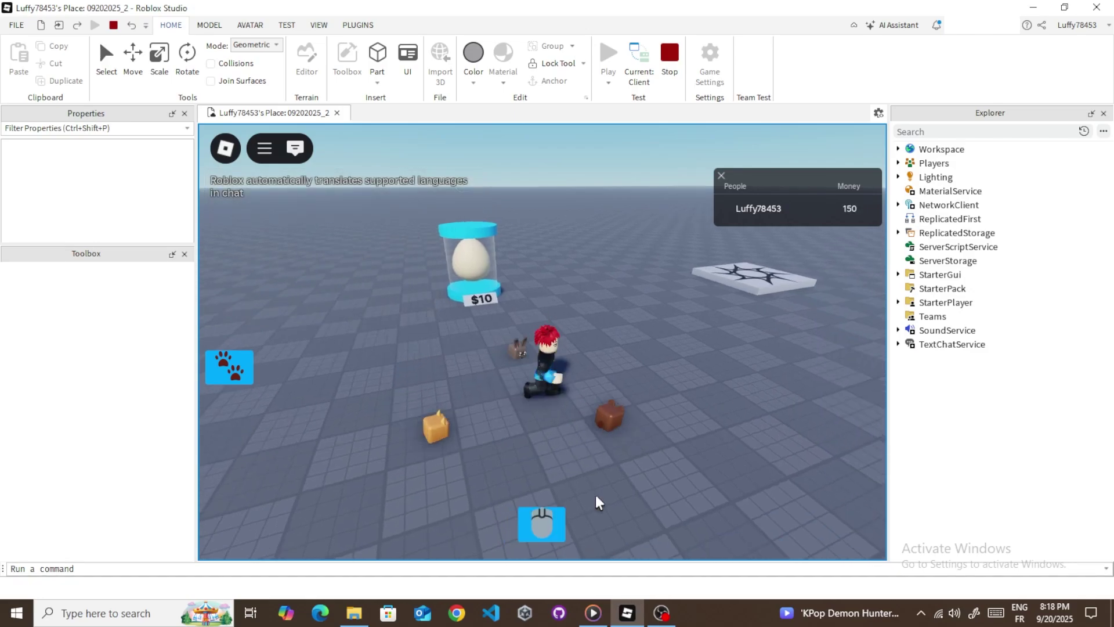
right_drag(539, 523, 543, 280)
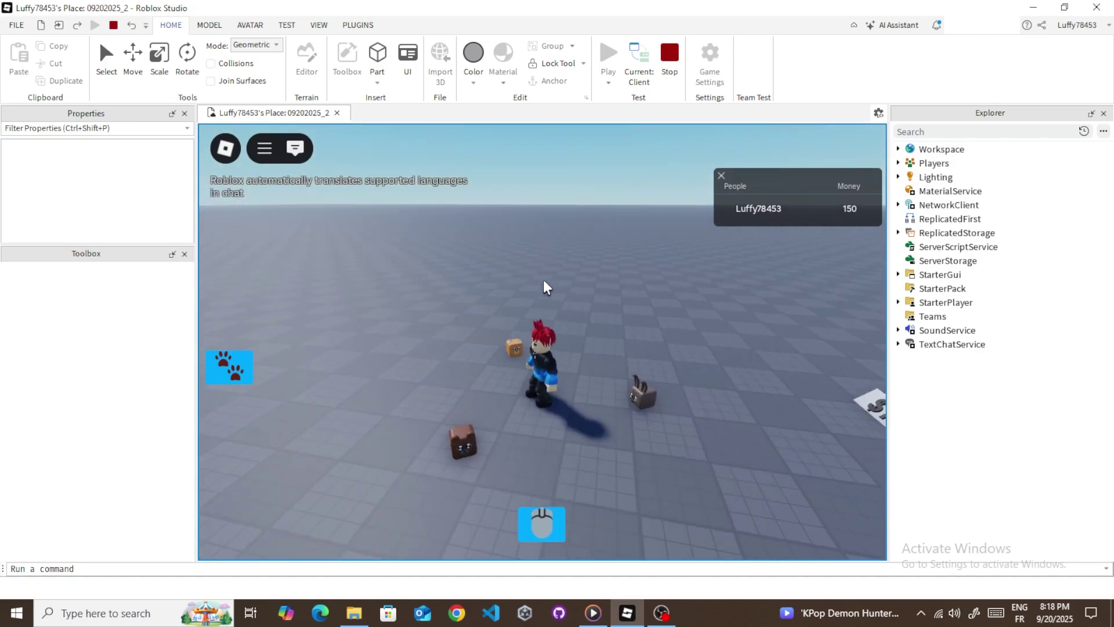
right_drag(512, 159, 589, 240)
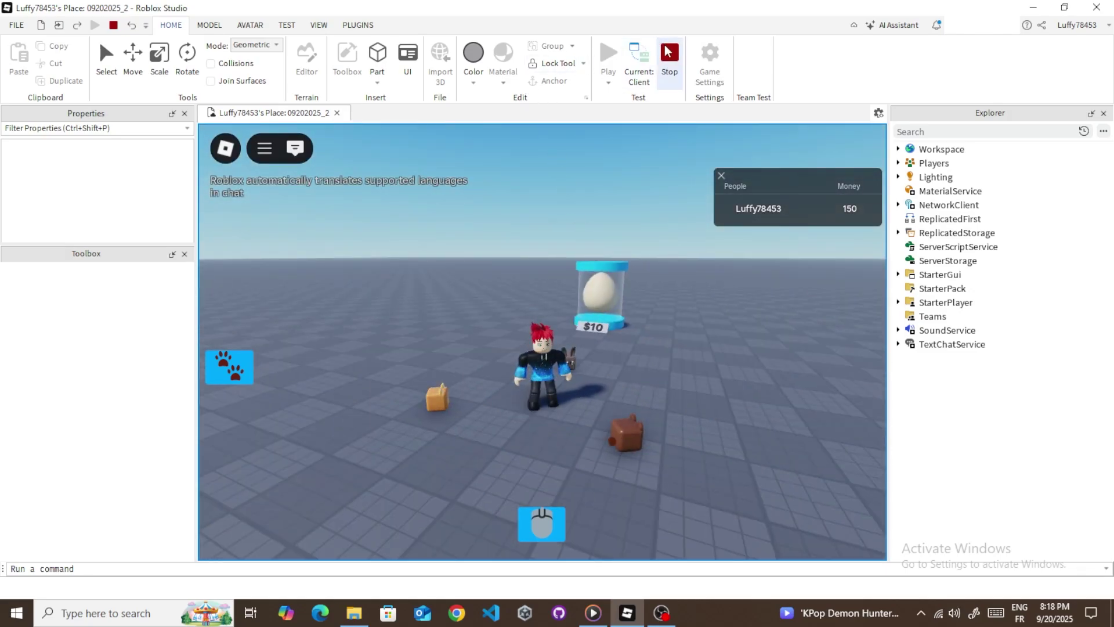
- Stop the playtest and select the Bear pet's Multiplier1 value under Pets > Basic Egg
key(shift+F5)
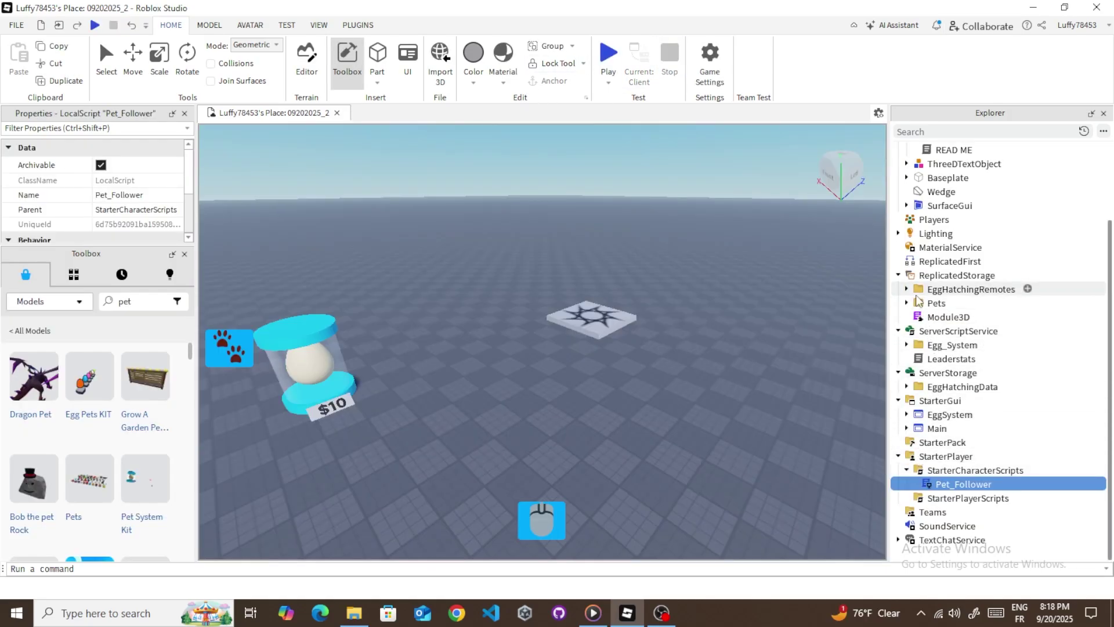
click(908, 303)
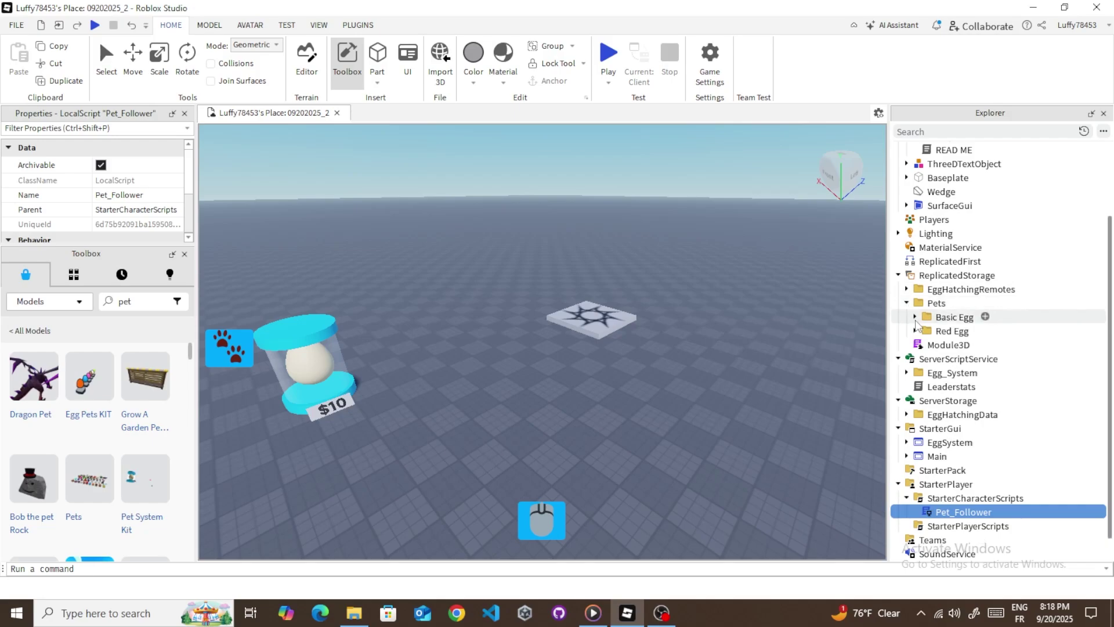
click(915, 318)
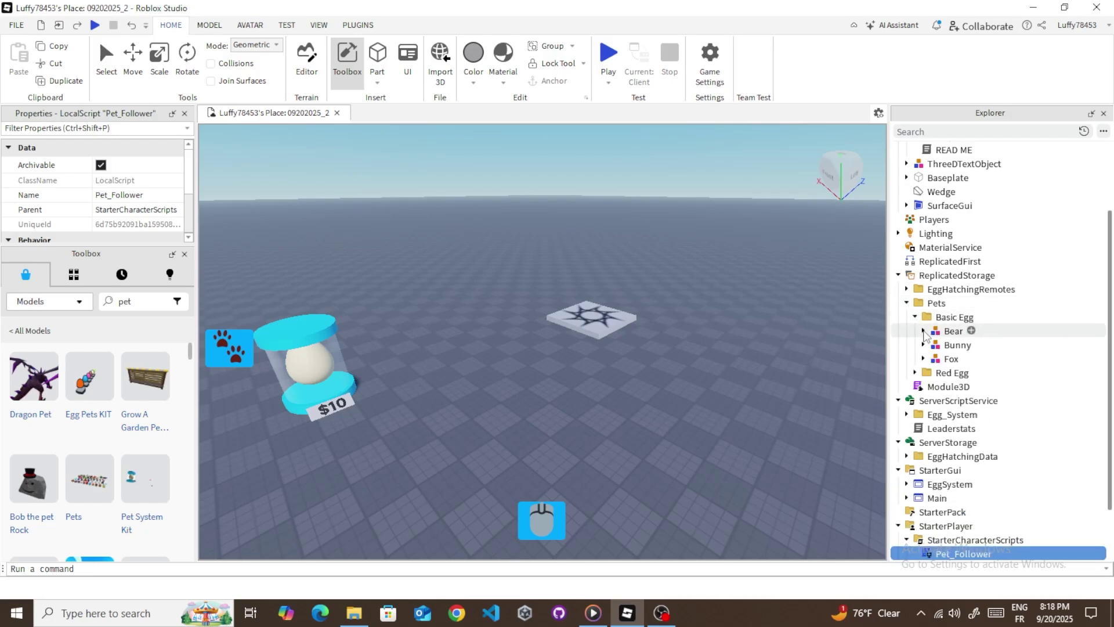
click(925, 330)
click(958, 345)
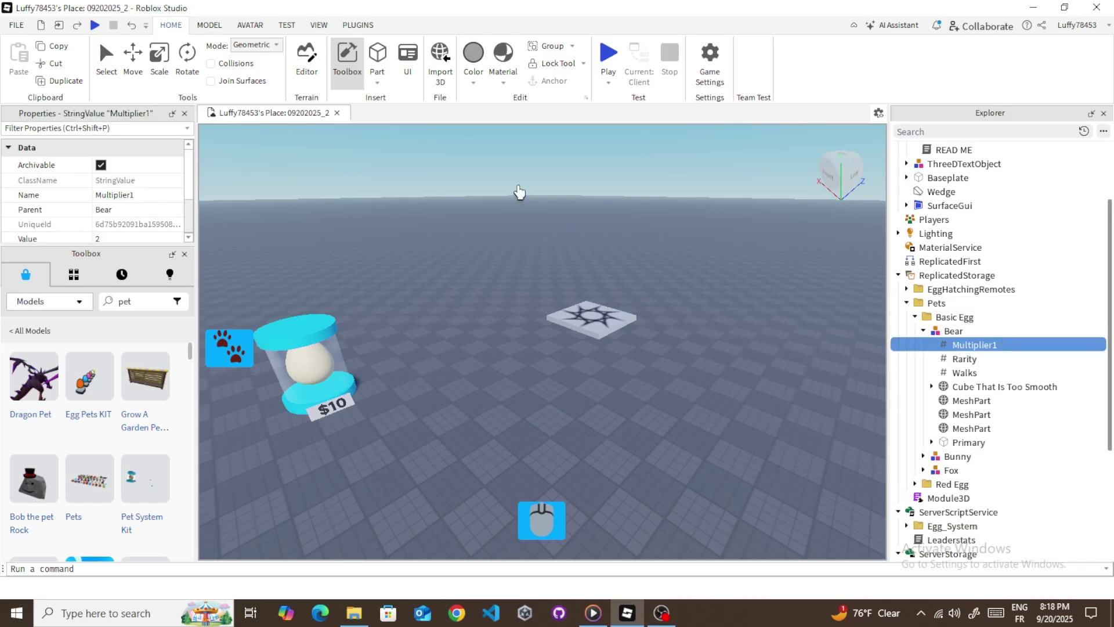
drag(125, 246, 144, 404)
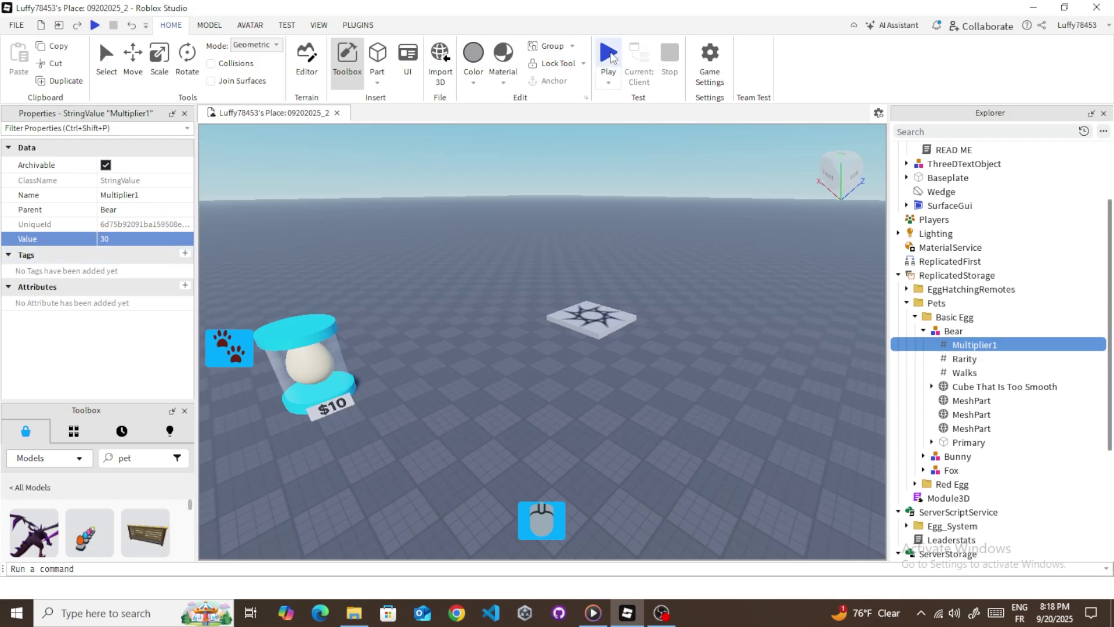
- Start a playtest and equip the Bear pet from the pet inventory
click(608, 55)
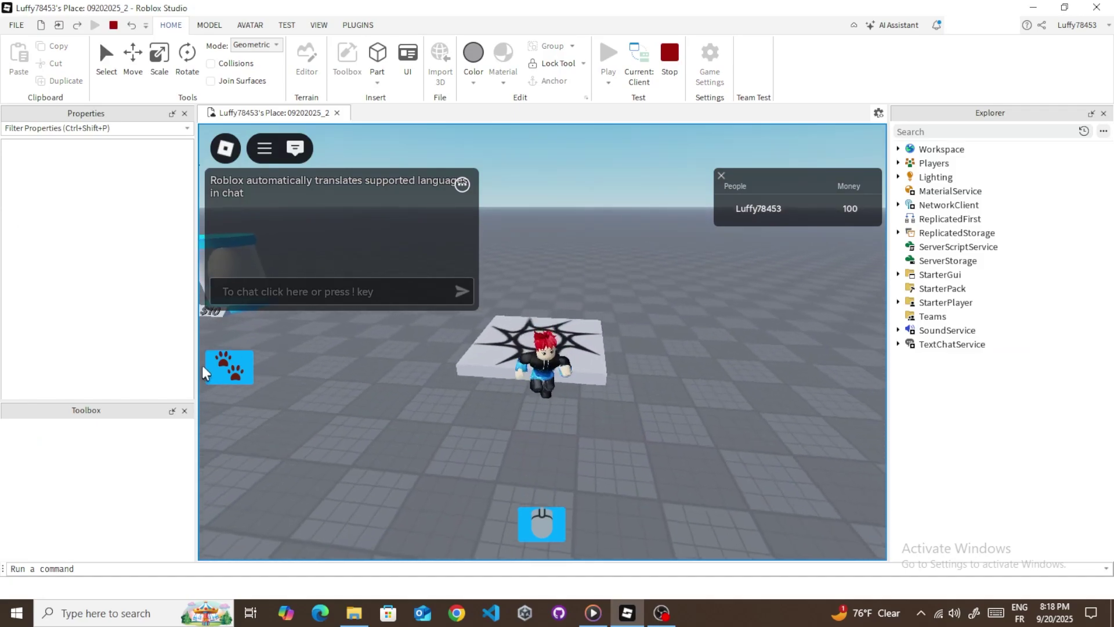
click(229, 366)
click(492, 335)
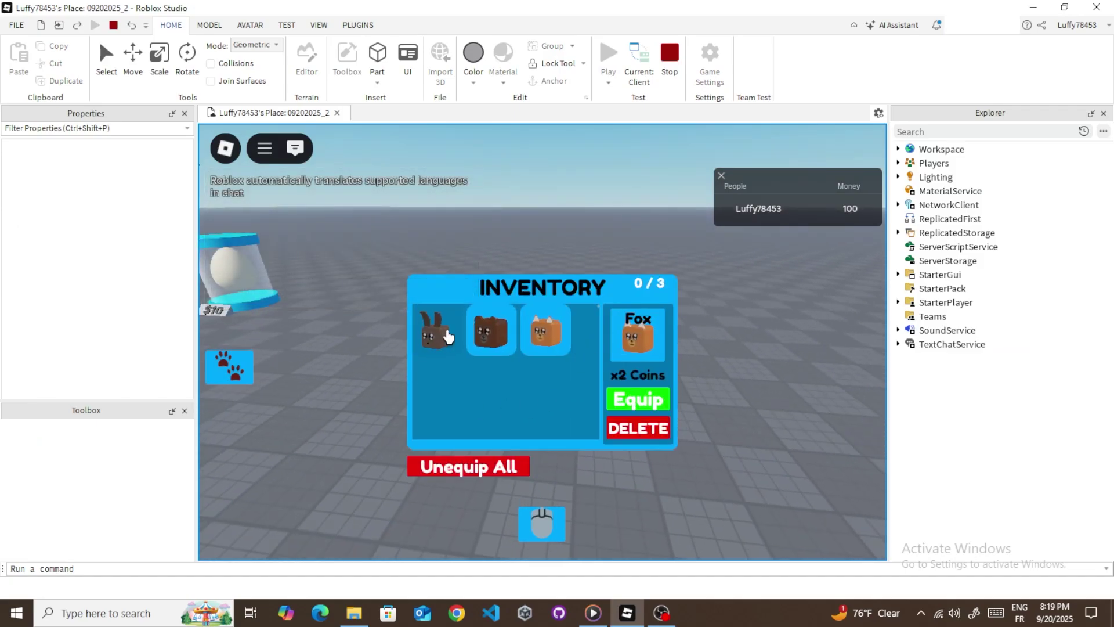
click(436, 334)
click(492, 331)
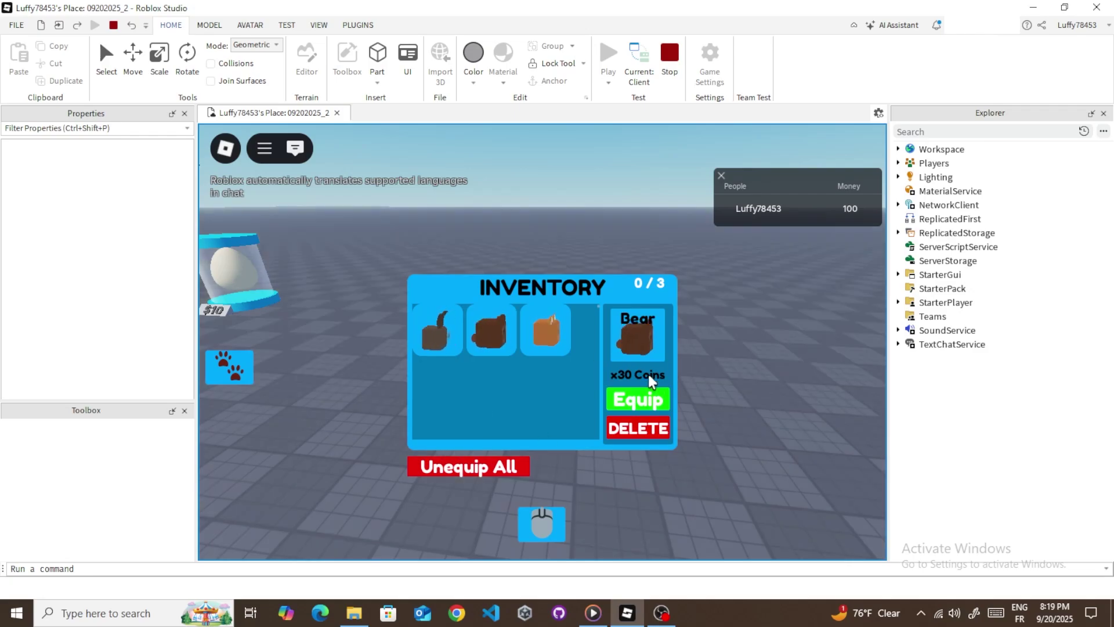
click(637, 400)
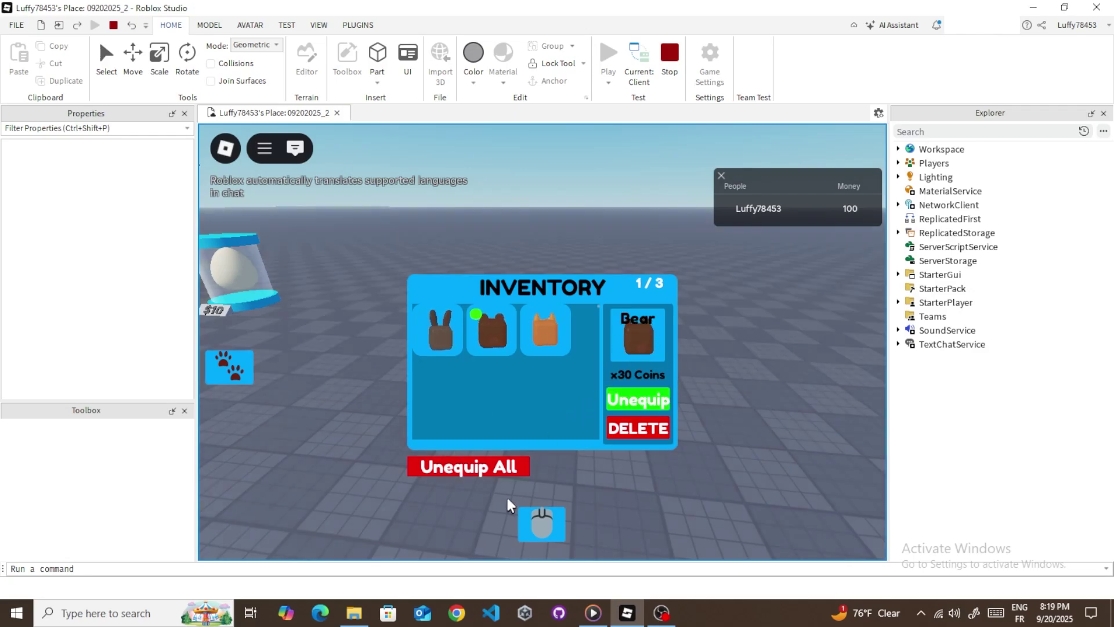
- Collect coins with the x30 Bear boost, raising money to 490, then close the inventory
click(538, 527)
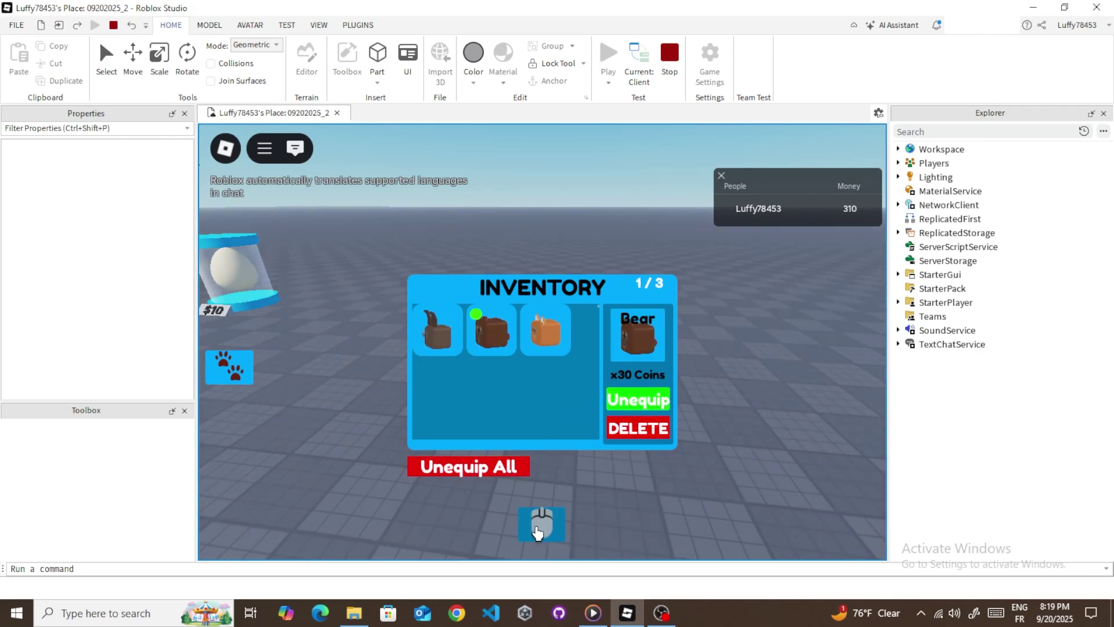
click(538, 527)
click(251, 377)
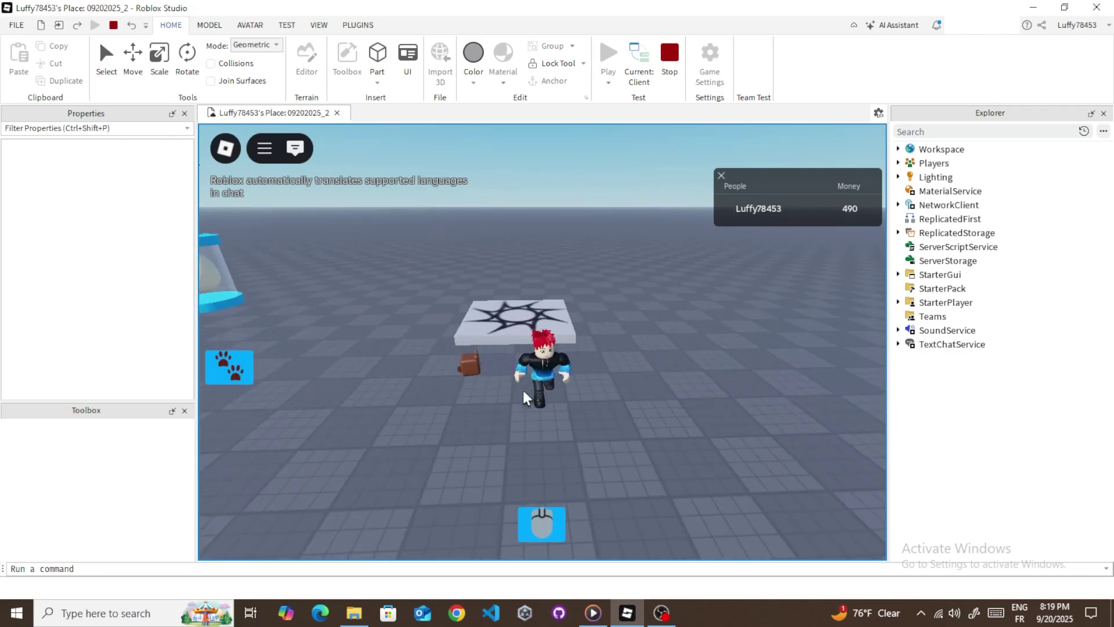